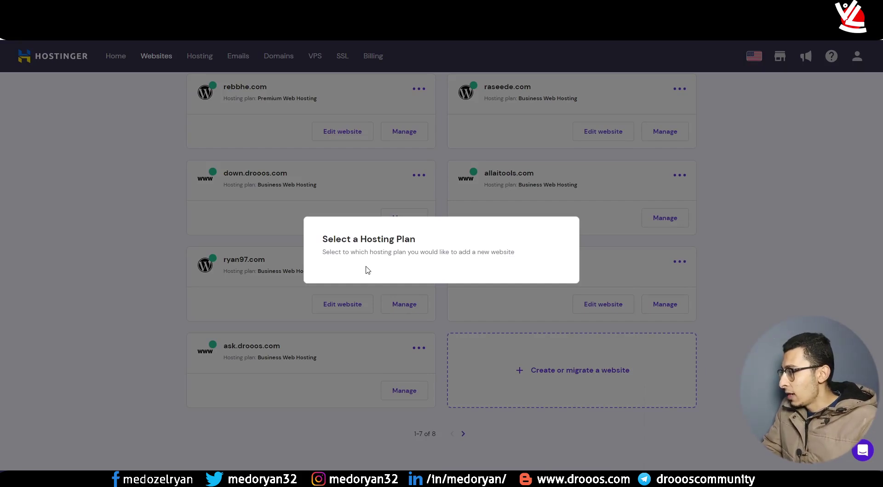
# Step: Choose the Premium Web Hosting - rebbhe.com plan as the hosting plan for the new website
pyautogui.click(371, 254)
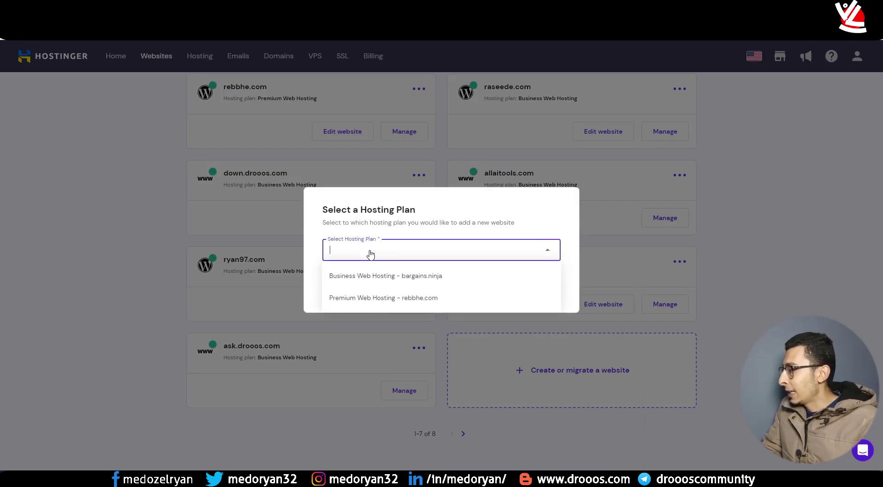
pyautogui.click(392, 298)
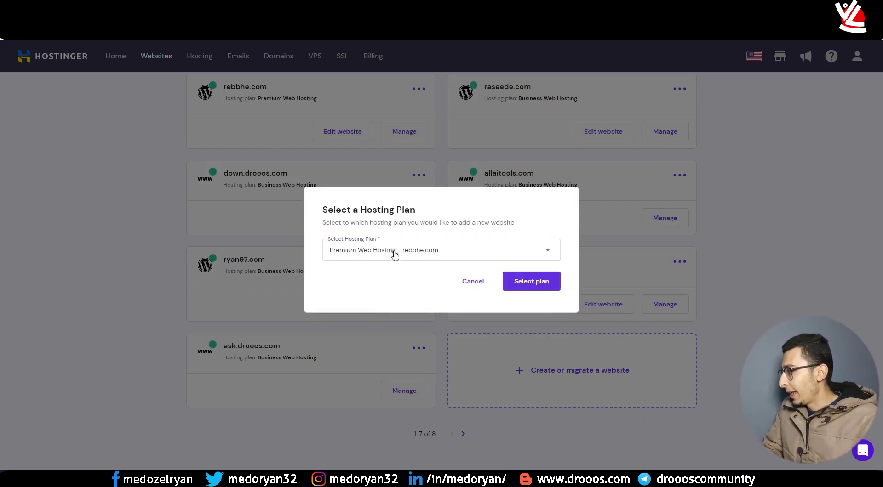
pyautogui.click(541, 284)
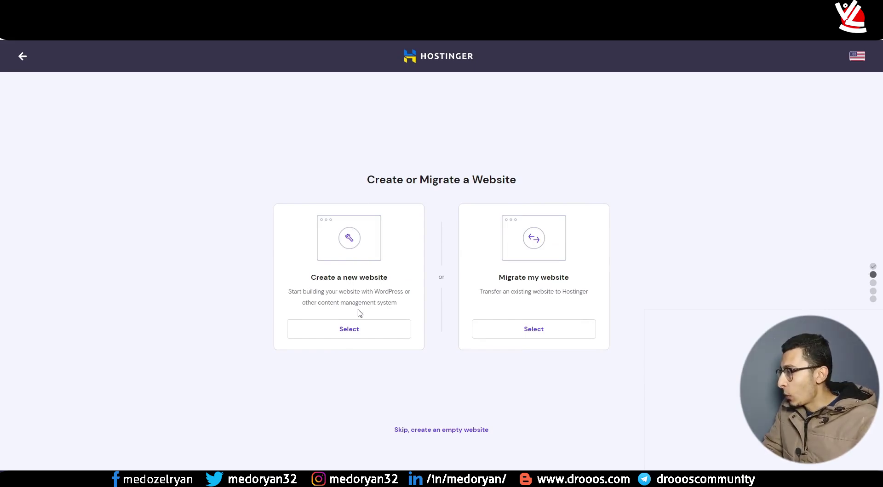
# Step: Set up a new website with Hostinger Website Builder on the ryan97.shop domain and start building it
pyautogui.click(356, 330)
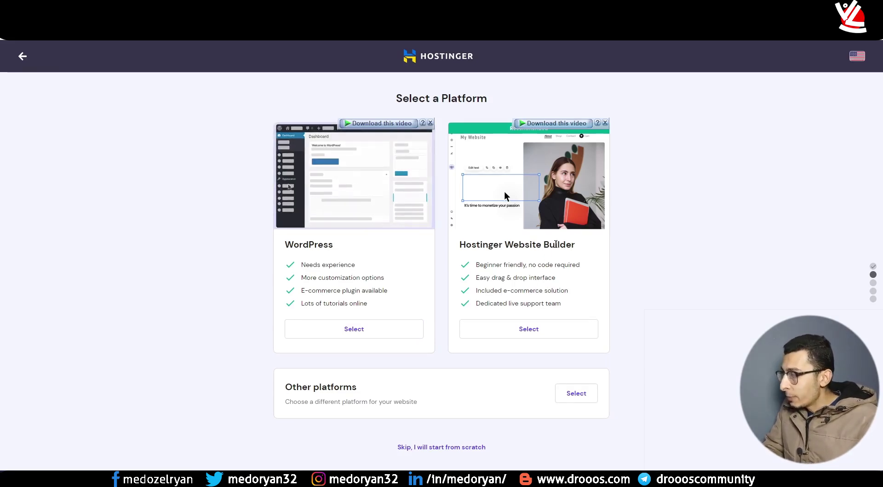
pyautogui.click(541, 325)
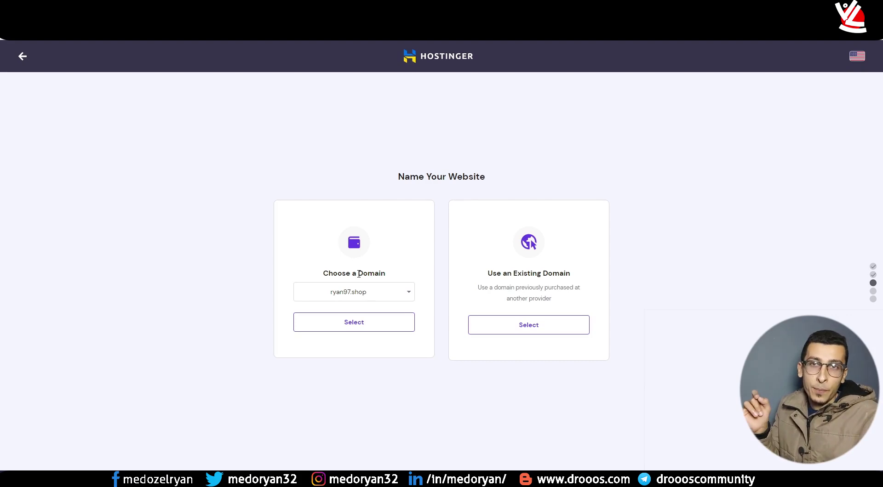
pyautogui.click(514, 331)
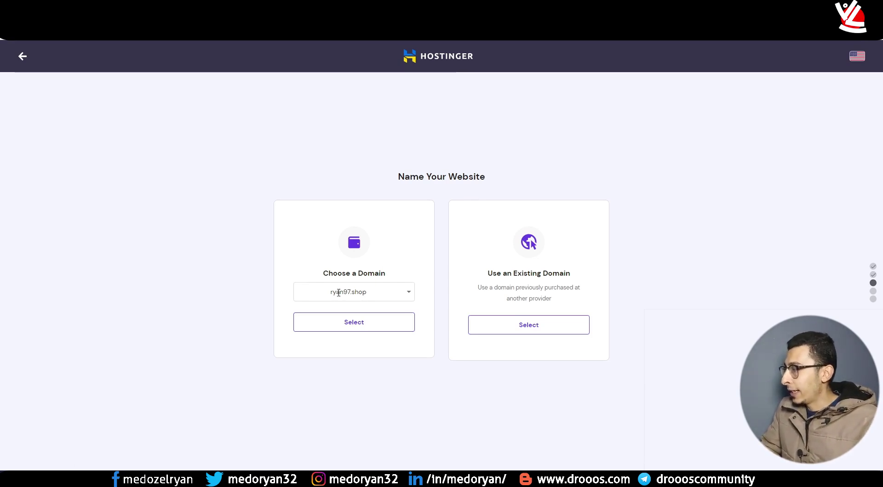
pyautogui.click(363, 328)
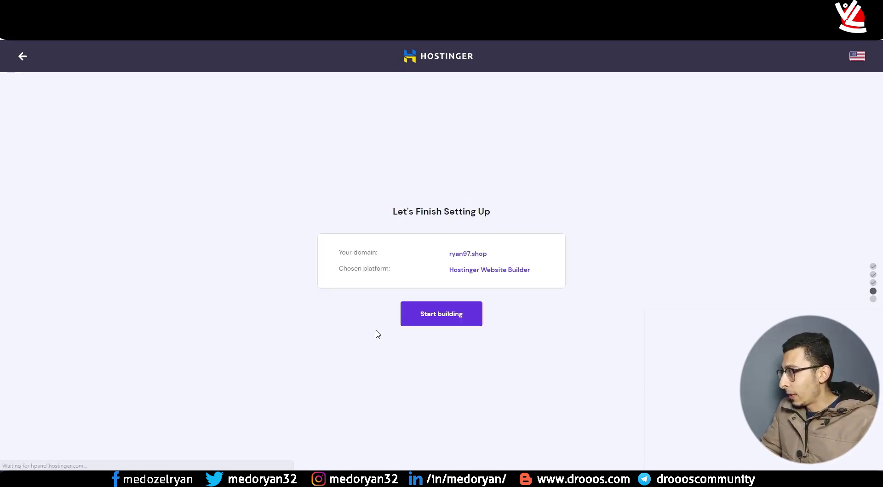
pyautogui.click(443, 323)
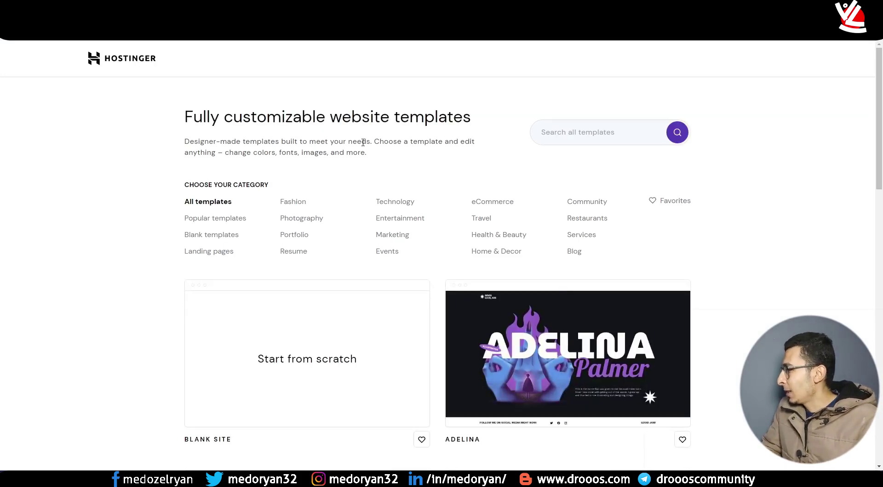
# Step: Look through the website template categories and the first page of template designs
pyautogui.scroll(-4, 363, 145)
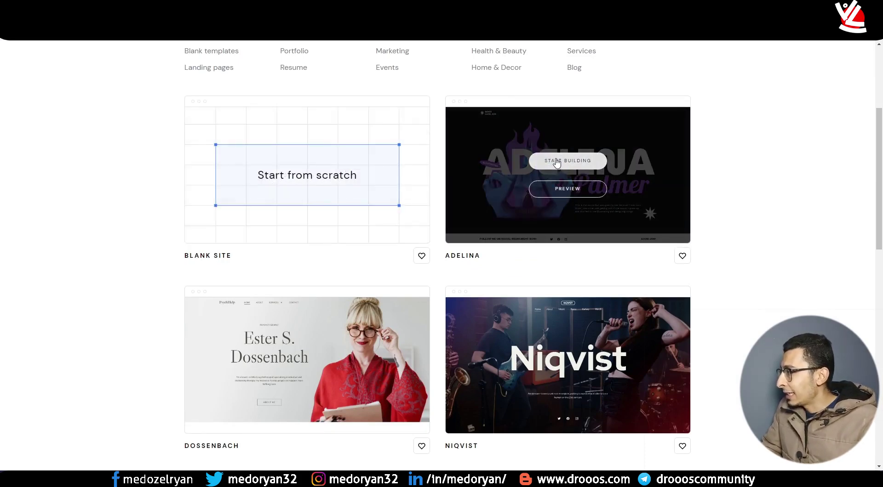
pyautogui.scroll(4, 566, 179)
pyautogui.scroll(-1, 491, 174)
pyautogui.scroll(2, 472, 173)
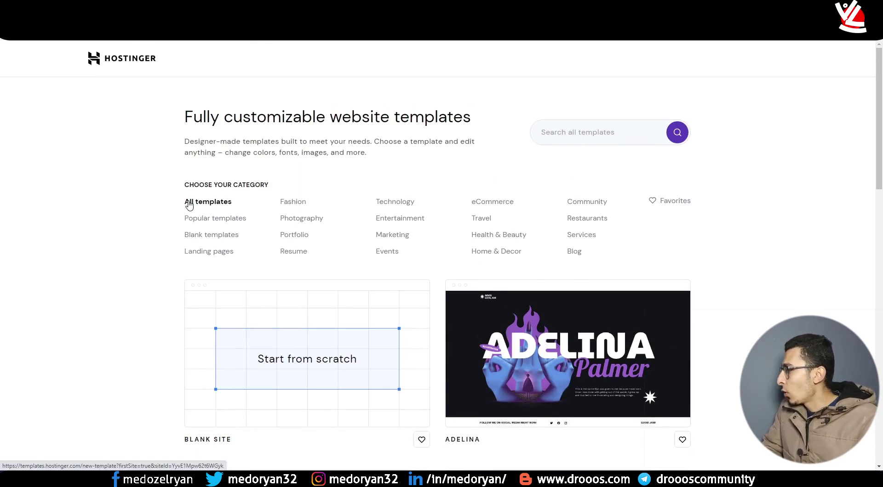
pyautogui.scroll(-4, 647, 302)
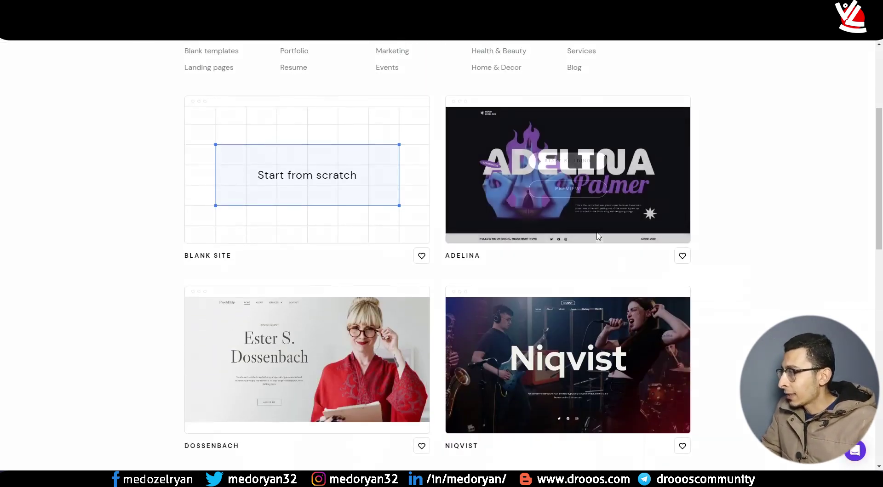
pyautogui.scroll(-4, 593, 212)
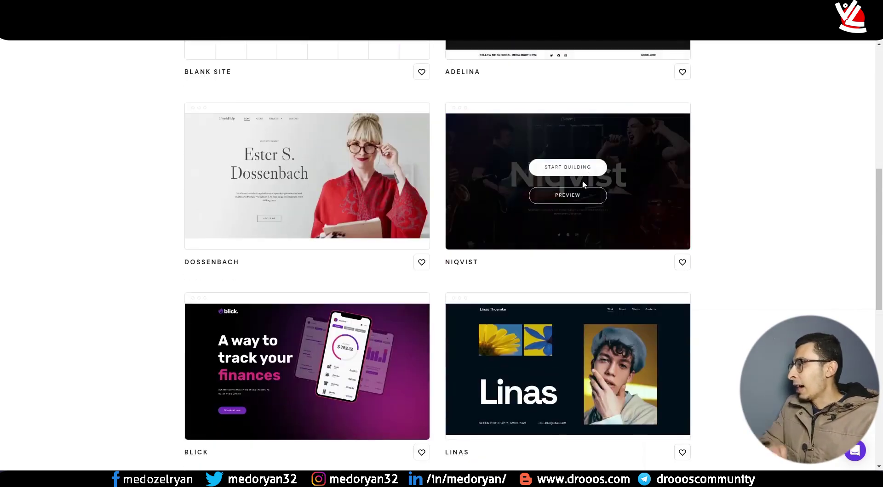
pyautogui.scroll(-4, 276, 175)
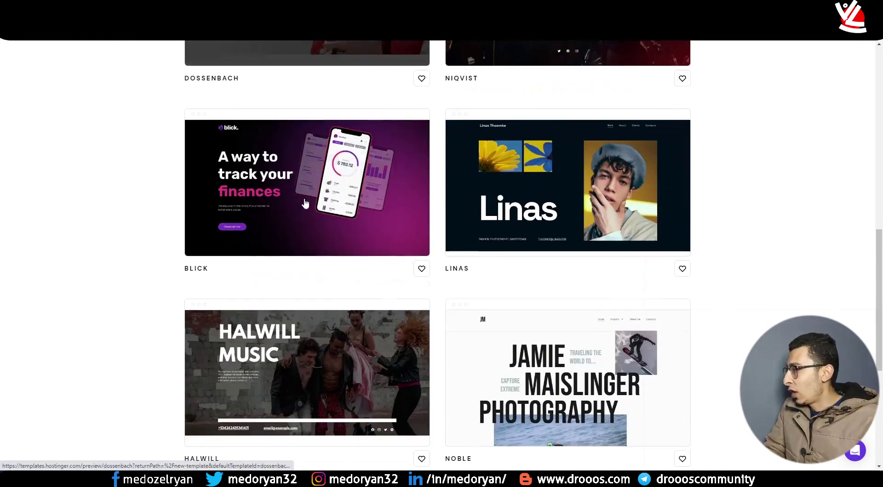
pyautogui.scroll(-5, 554, 186)
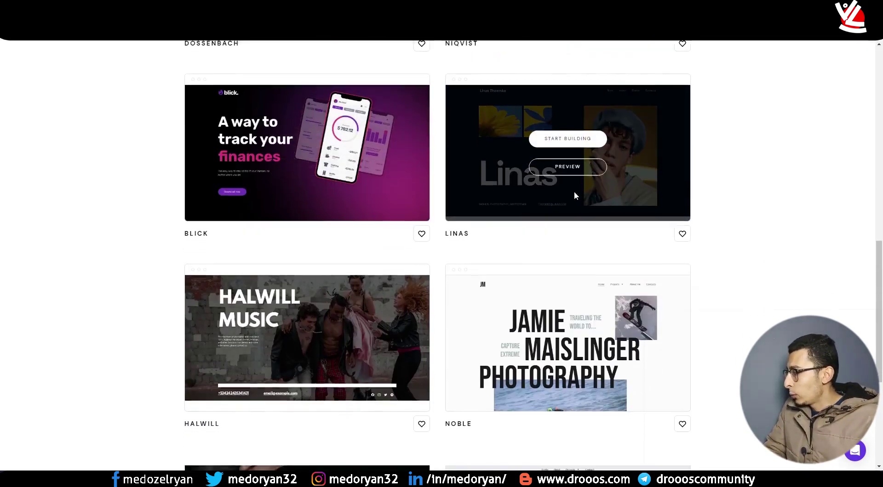
pyautogui.scroll(-1, 297, 175)
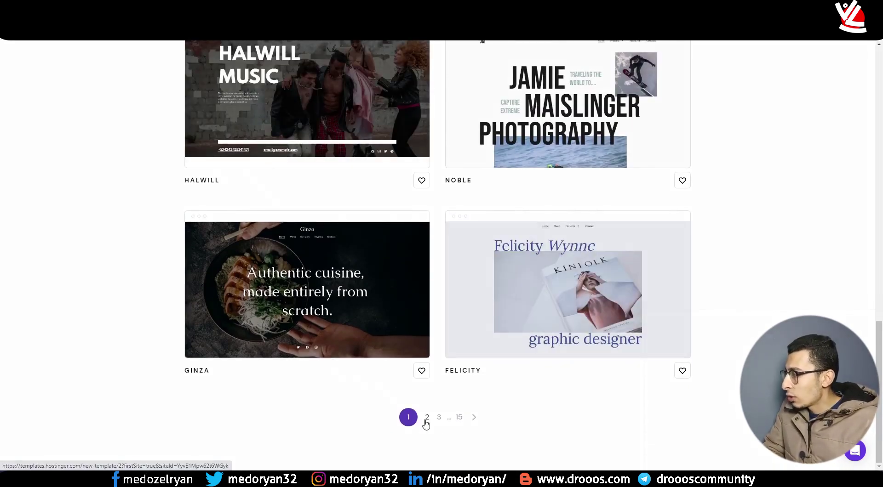
pyautogui.scroll(5, 704, 386)
pyautogui.scroll(12, 711, 383)
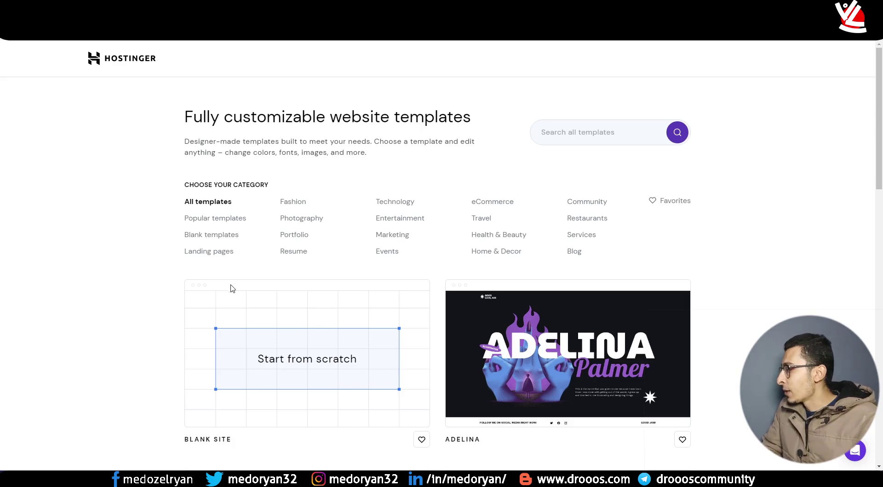
# Step: Start building from the Blank Site template and dismiss the welcome tour
pyautogui.scroll(-2, 307, 276)
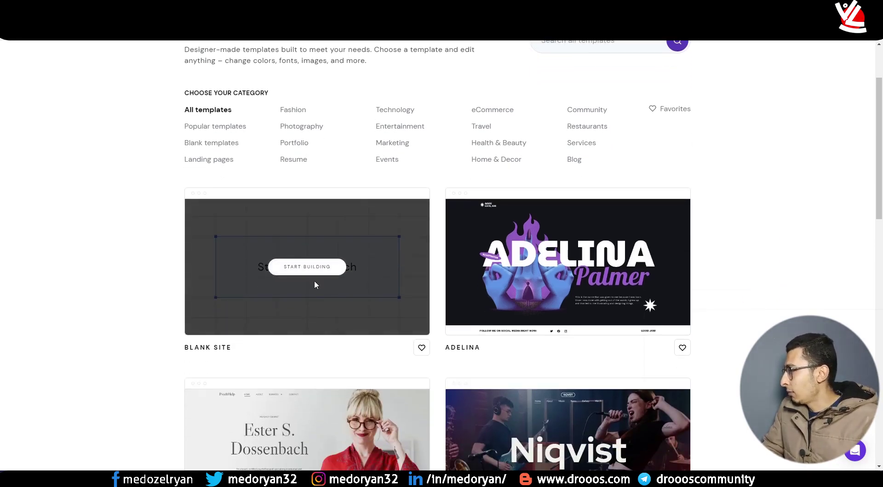
pyautogui.click(307, 271)
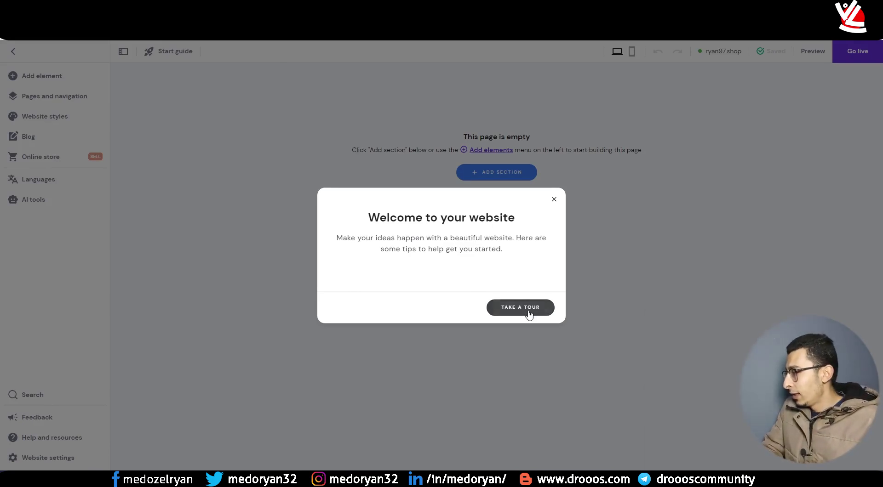
pyautogui.click(555, 200)
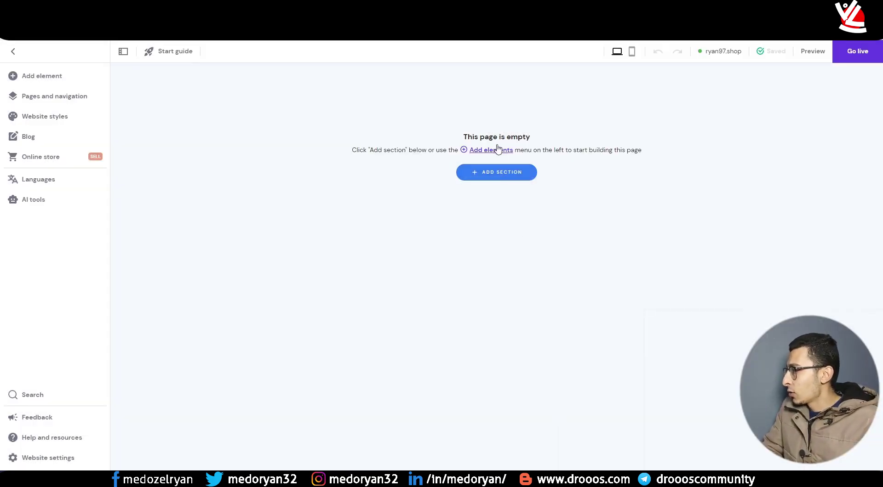
# Step: Open the section library and examine the About, Gallery, Contact form, Footer and Headlines layouts
pyautogui.click(498, 180)
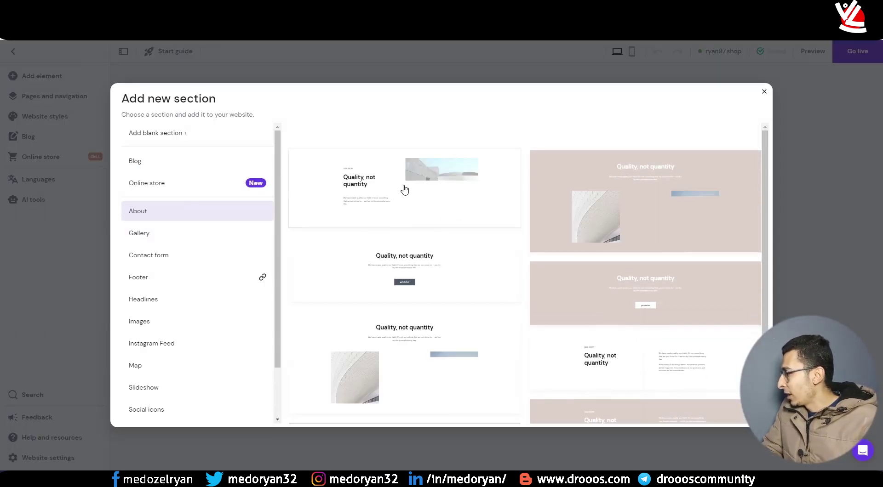
pyautogui.scroll(-2, 623, 197)
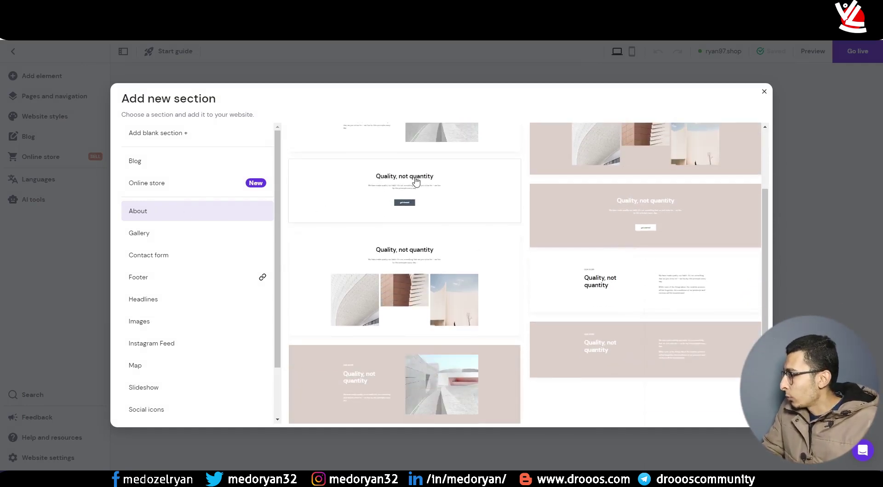
pyautogui.click(174, 240)
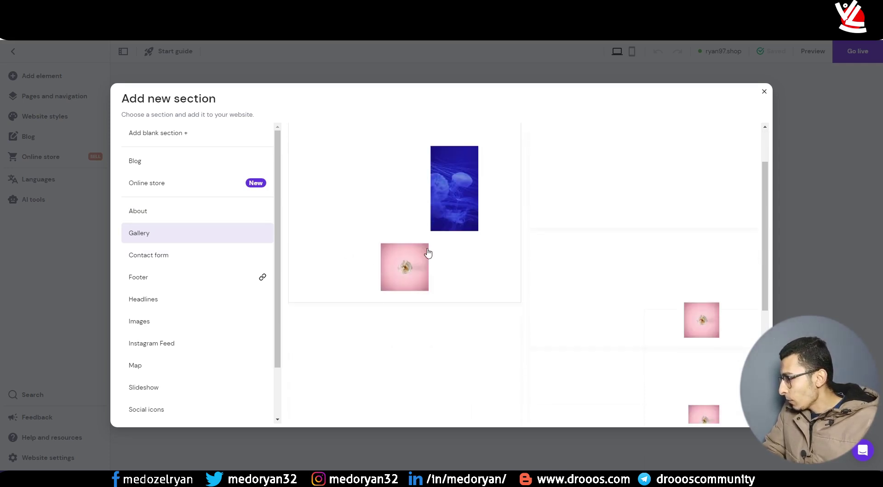
pyautogui.click(162, 266)
pyautogui.click(162, 278)
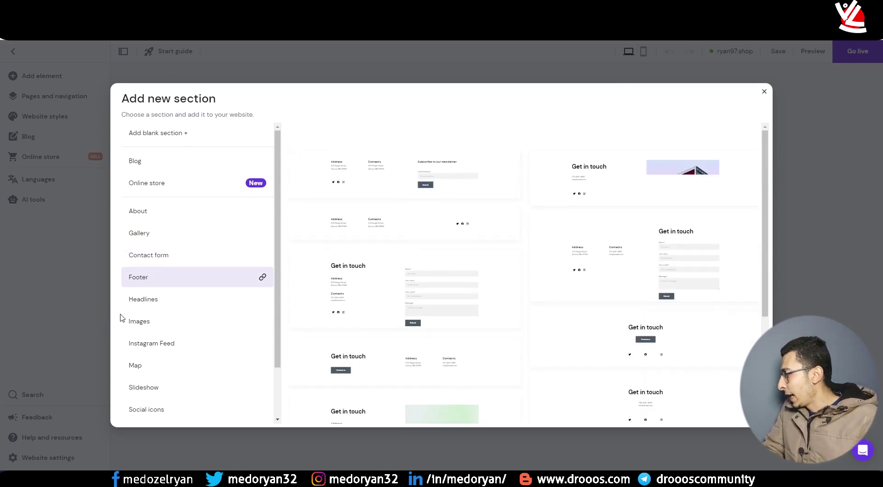
pyautogui.click(168, 309)
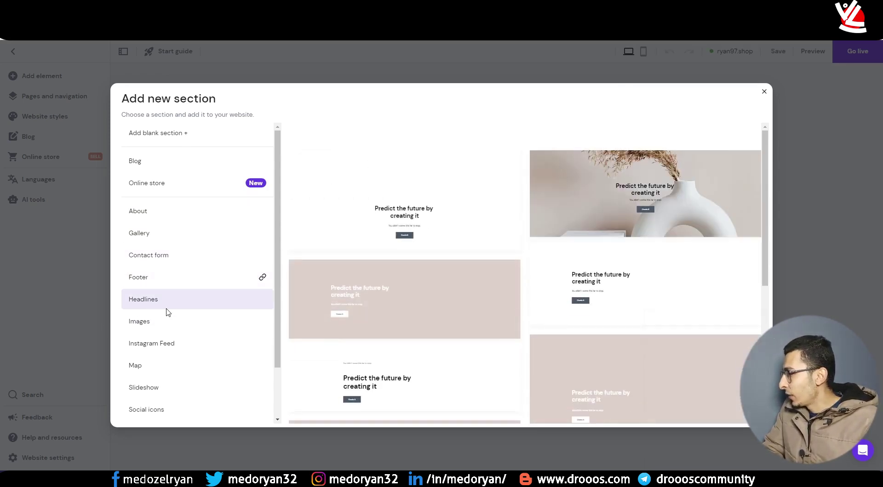
pyautogui.scroll(-2, 168, 311)
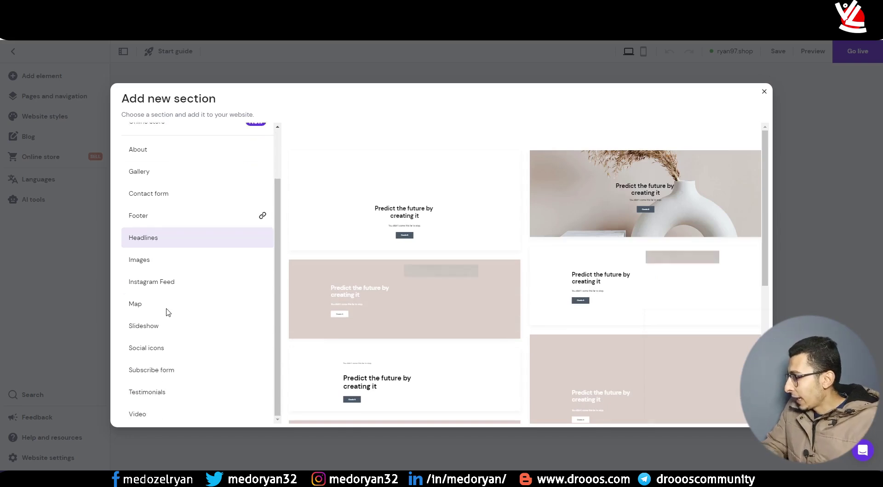
# Step: Examine the Images, Instagram Feed, Map, Subscribe form and Video section layouts
pyautogui.click(161, 271)
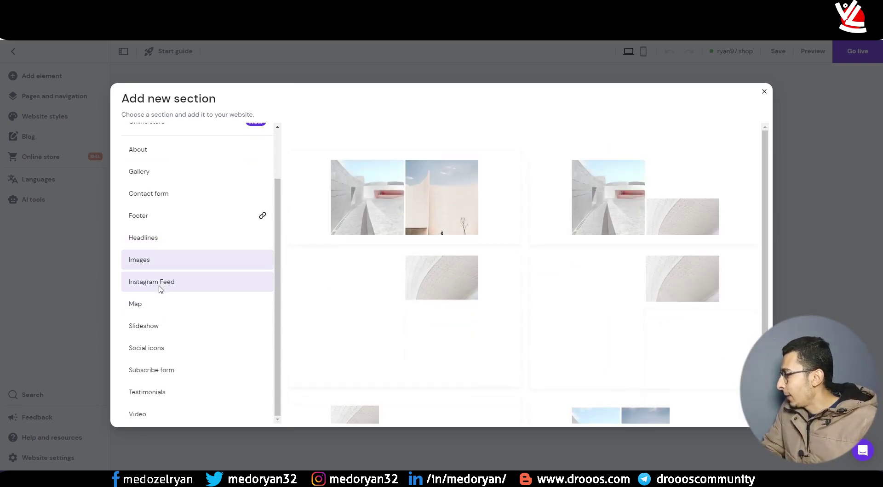
pyautogui.click(160, 286)
pyautogui.click(165, 307)
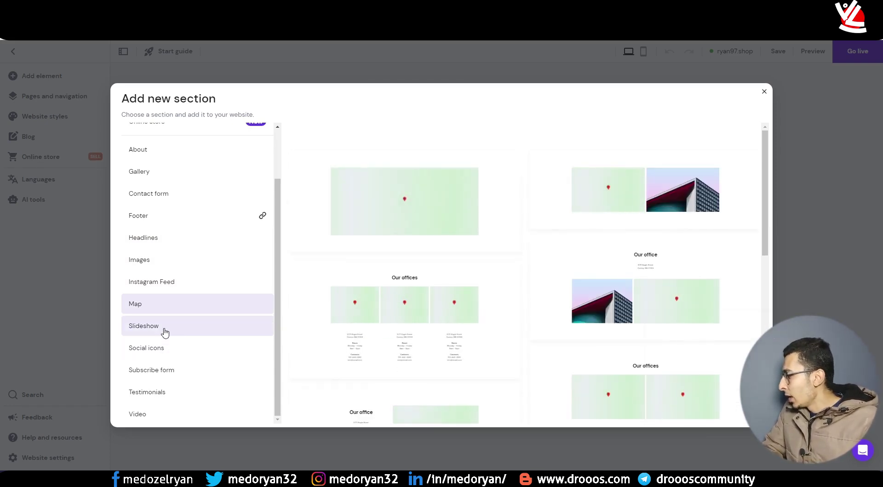
pyautogui.click(172, 375)
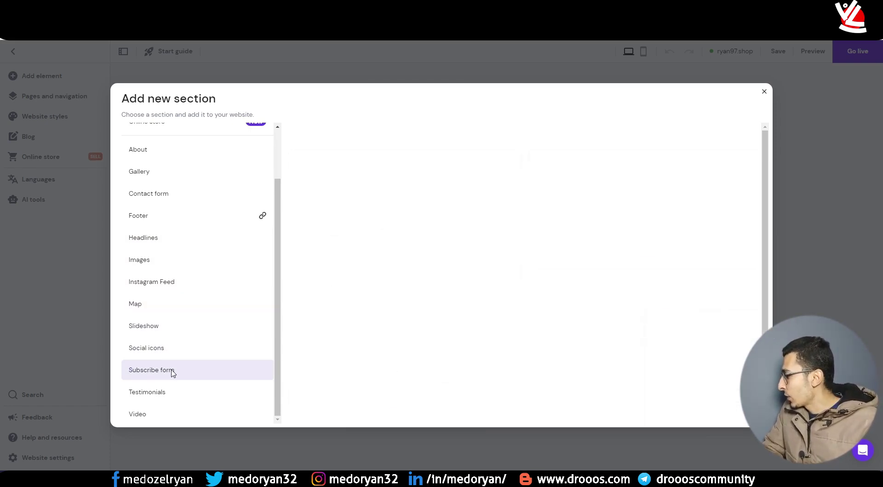
pyautogui.click(168, 415)
pyautogui.scroll(3, 182, 380)
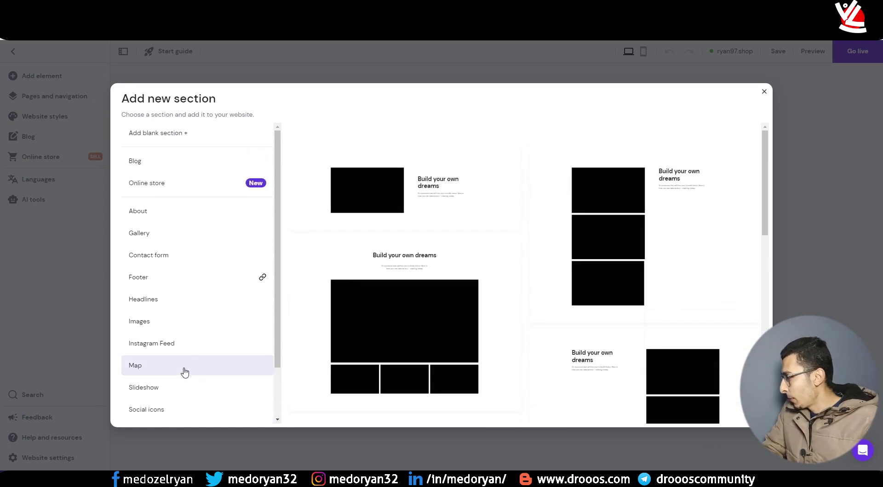
# Step: Examine the Blog and Online store section layouts, then close the section library without adding a section
pyautogui.click(150, 167)
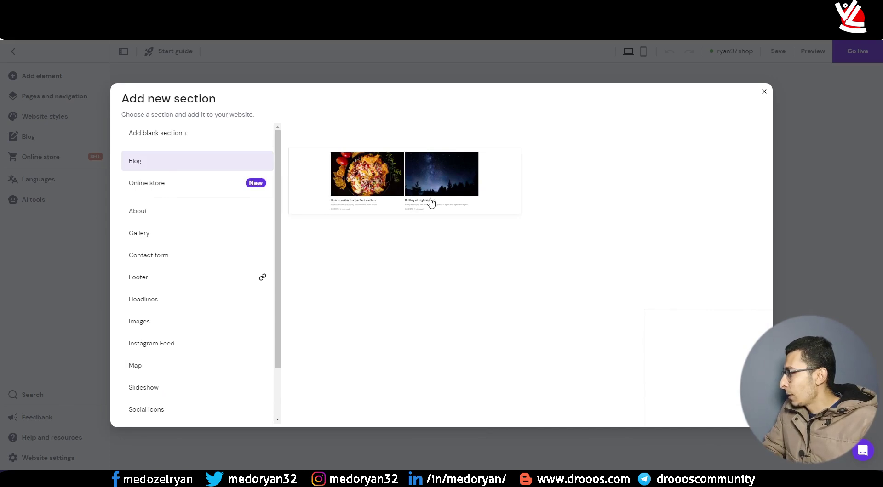
pyautogui.click(176, 188)
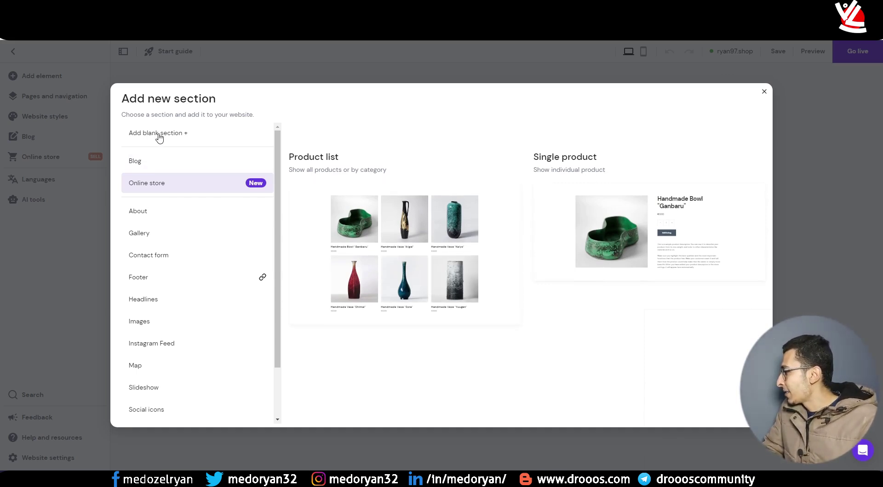
pyautogui.click(220, 74)
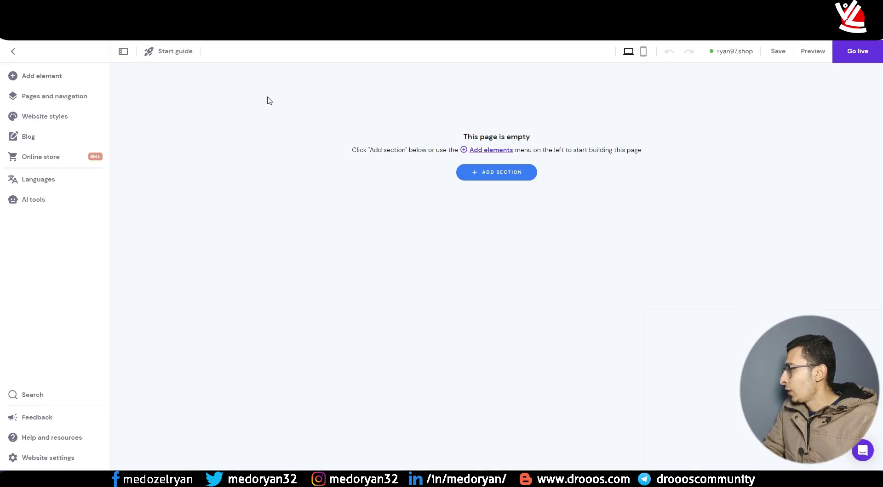
# Step: Review the elements that can be added to the page and open the site's pages and navigation overview
pyautogui.click(490, 151)
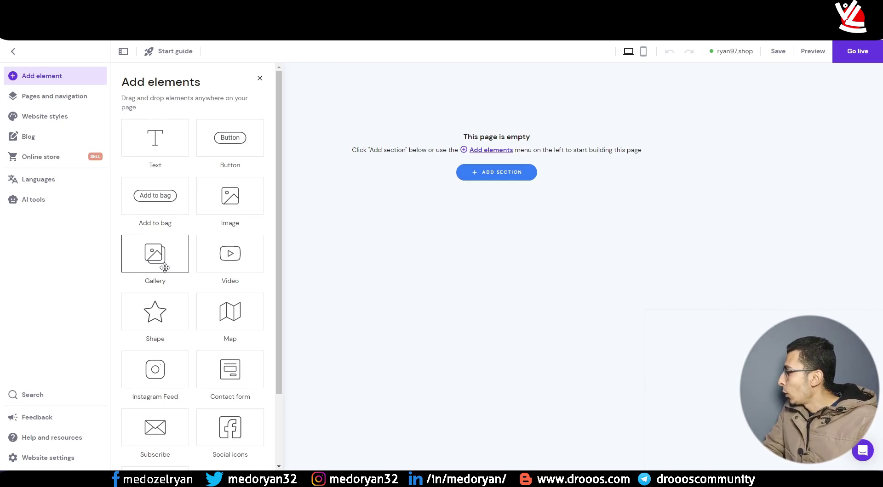
pyautogui.scroll(-2, 163, 260)
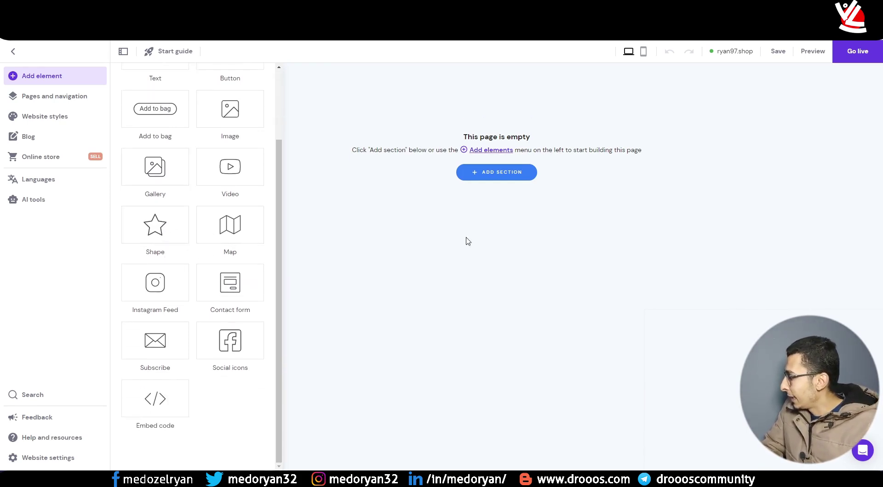
pyautogui.click(62, 100)
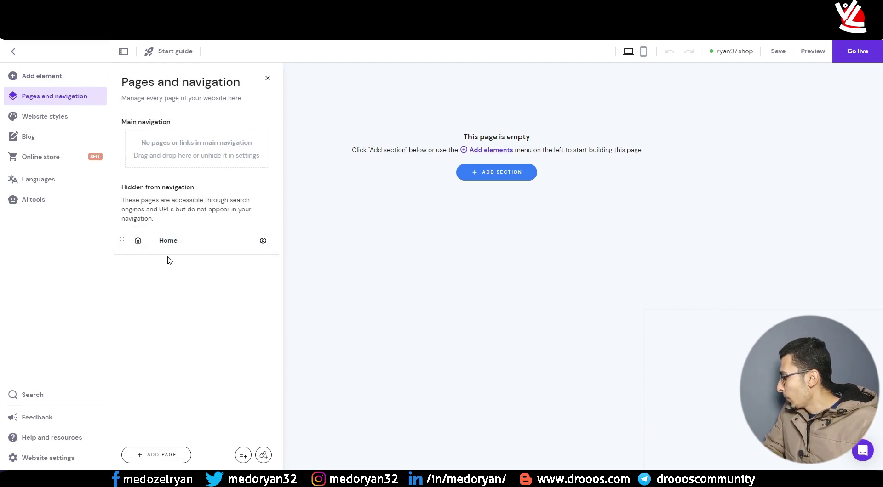
# Step: Add a new empty page to the main navigation, name it Blog, and save its page settings
pyautogui.click(164, 455)
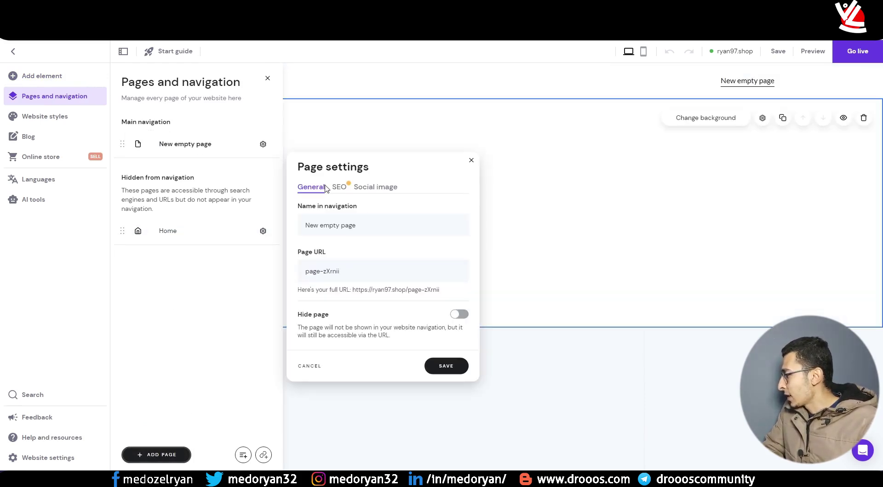
pyautogui.tripleClick(348, 233)
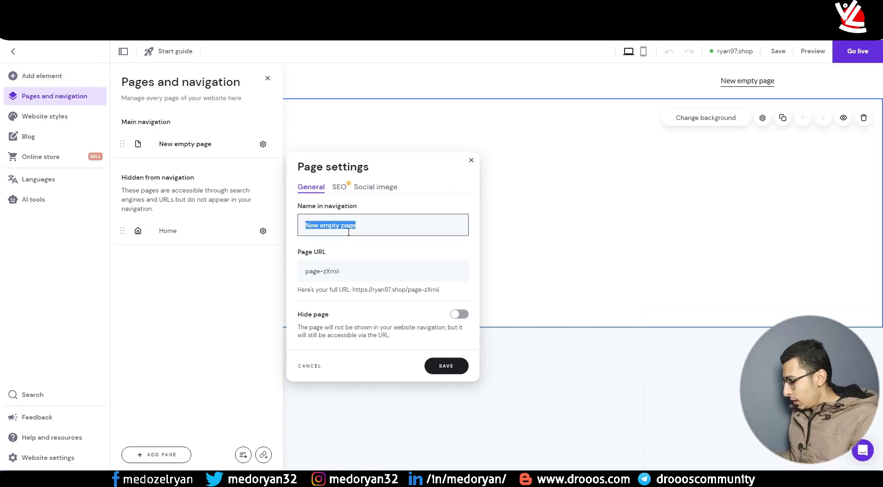
pyautogui.write('Blog')
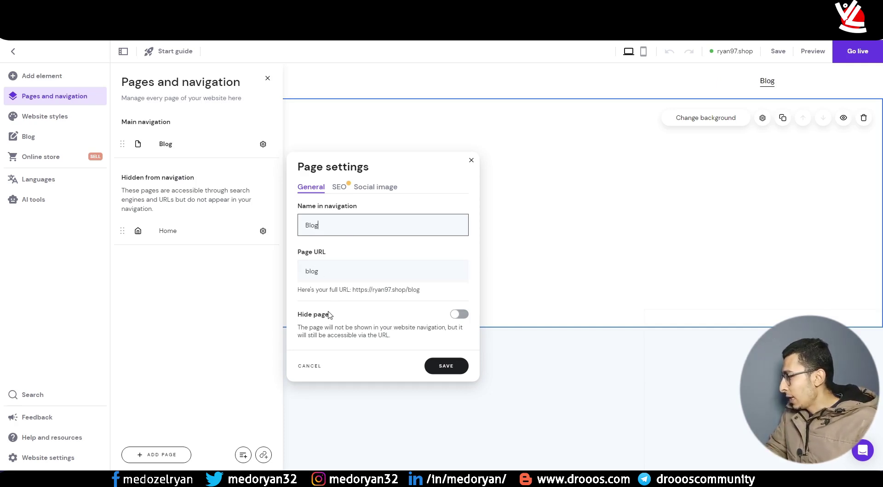
pyautogui.click(444, 366)
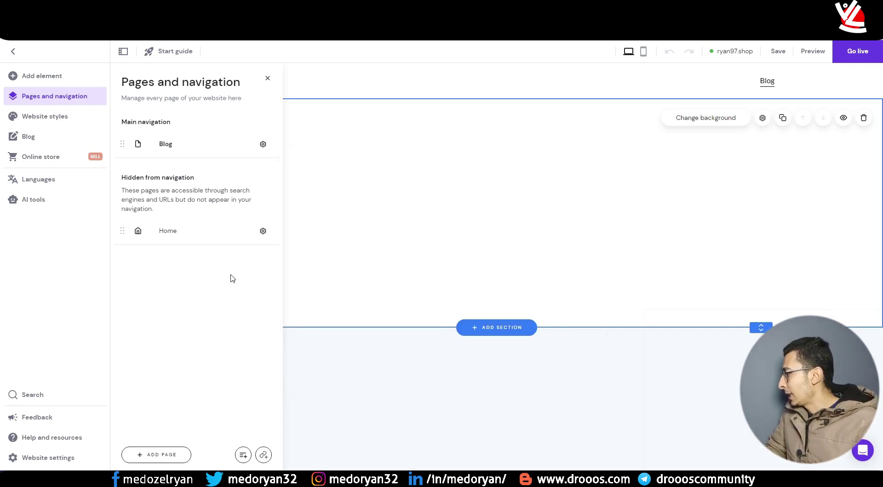
# Step: Review the Blog page's general settings, SEO title and meta description fields, and social image option, then close its settings
pyautogui.click(264, 145)
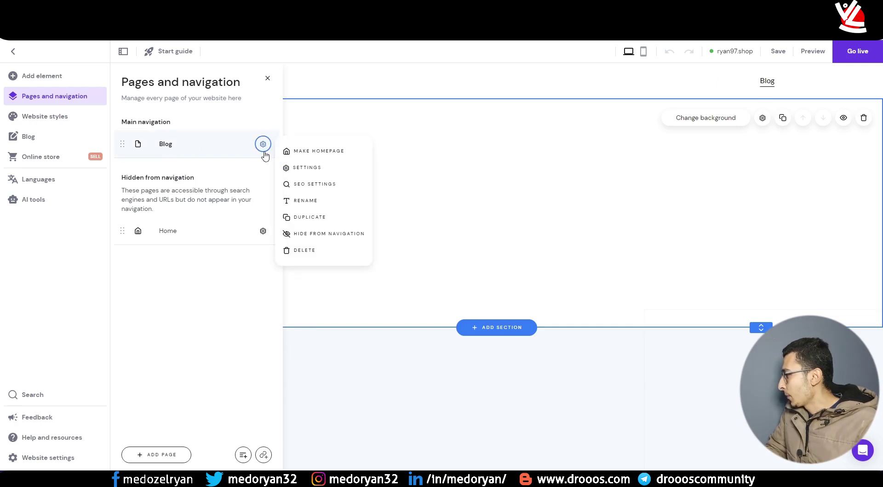
pyautogui.click(316, 169)
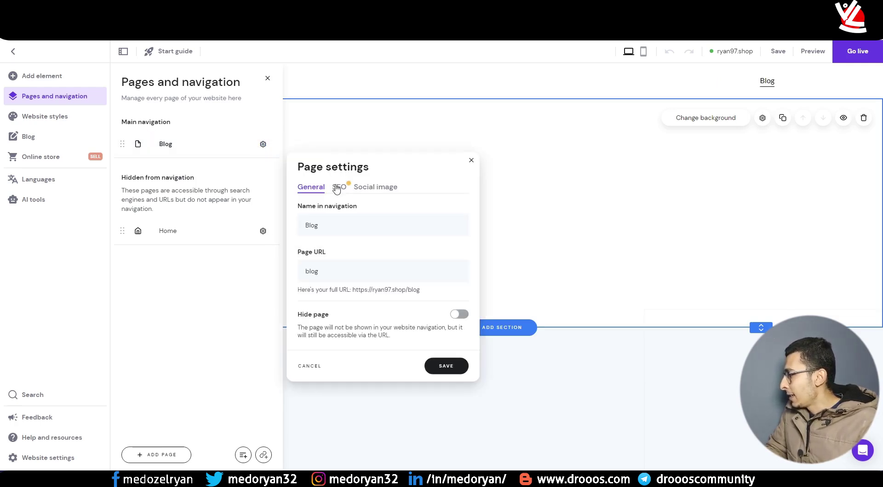
pyautogui.click(338, 187)
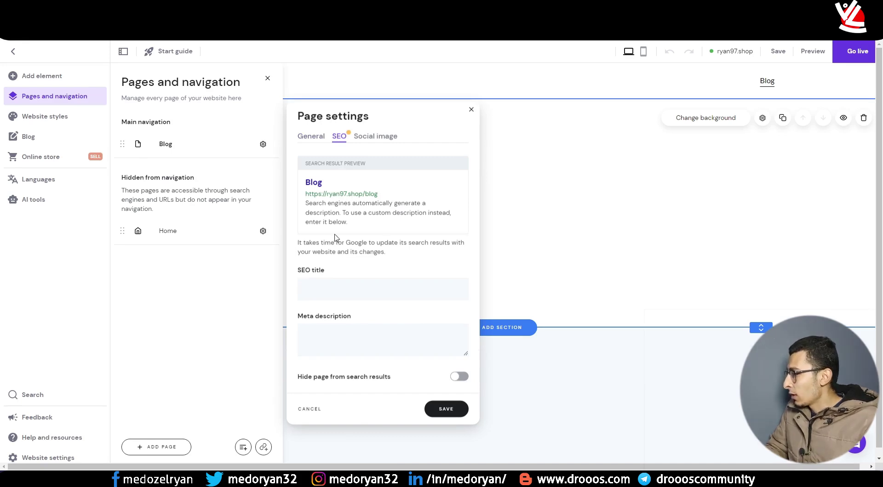
pyautogui.click(316, 285)
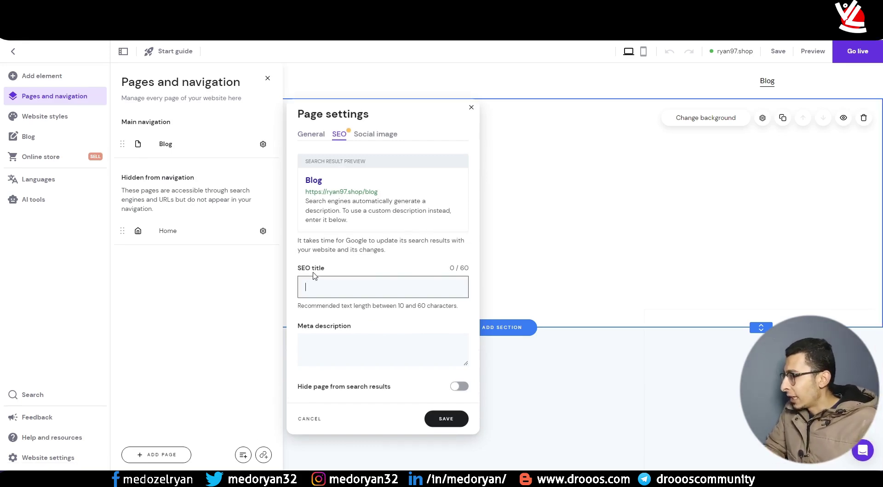
pyautogui.click(326, 342)
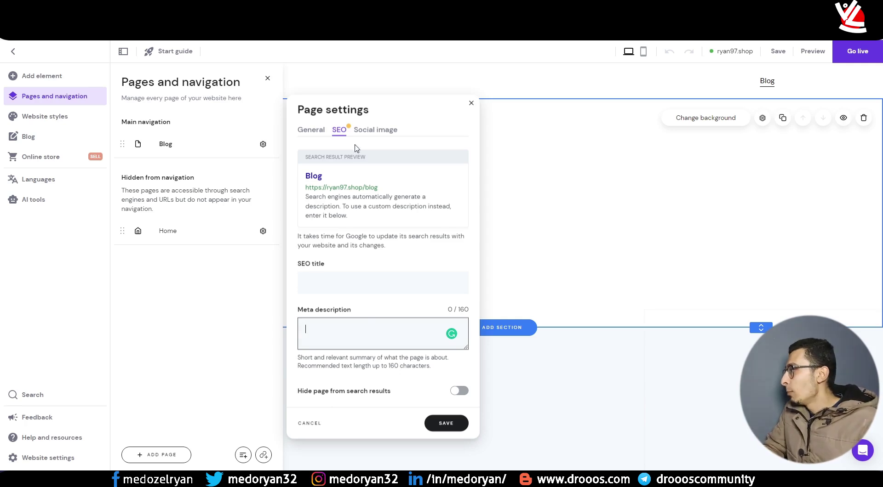
pyautogui.click(374, 133)
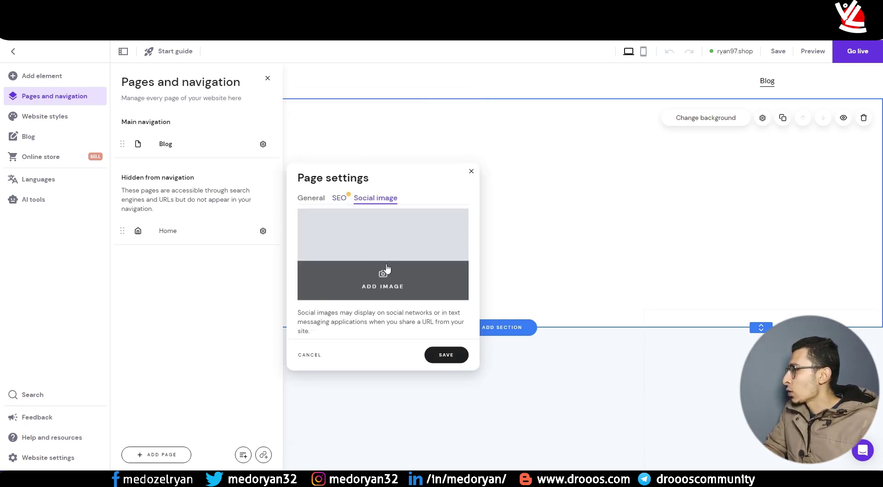
pyautogui.click(447, 356)
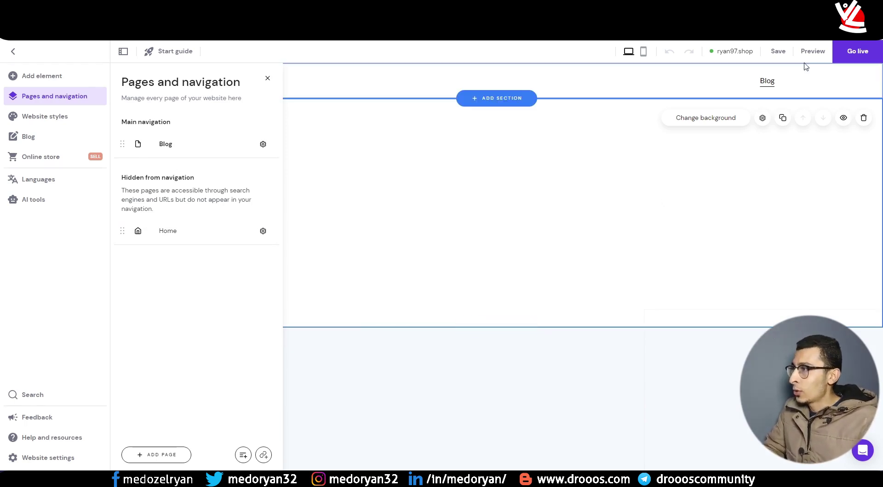
# Step: Preview the website with its header navigation and return to the editor
pyautogui.click(813, 52)
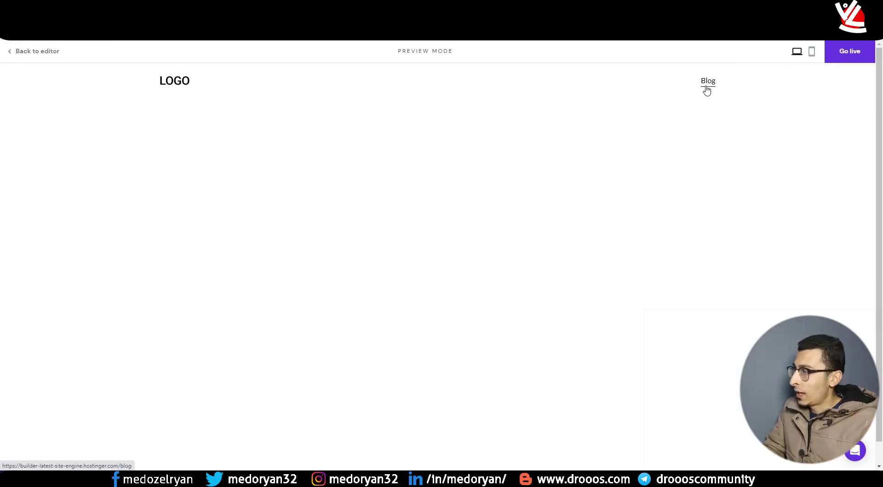
pyautogui.click(46, 51)
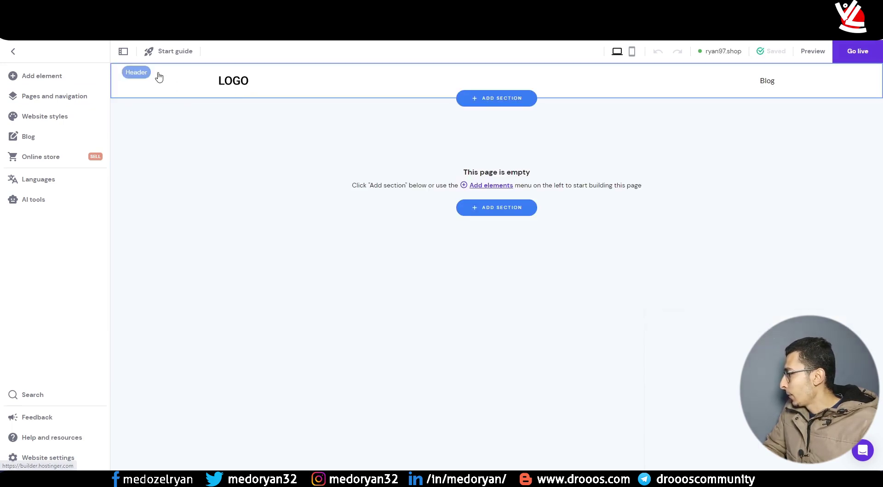
# Step: Open the header logo for replacement and upload the red-and-white icon logo with the black background from Local Disk (I:)
pyautogui.click(142, 75)
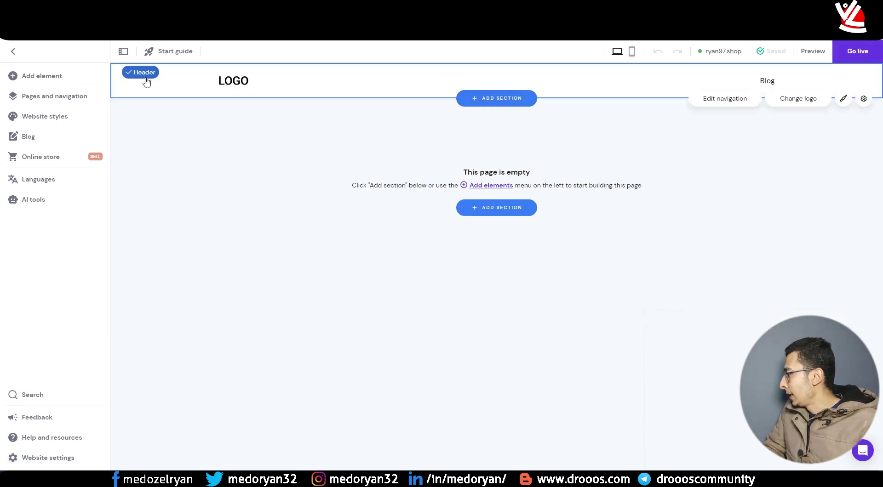
pyautogui.click(242, 85)
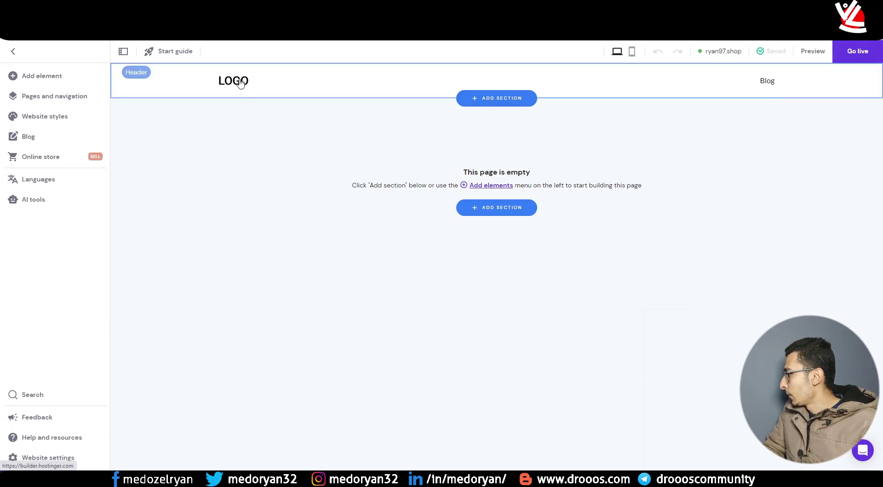
pyautogui.click(630, 86)
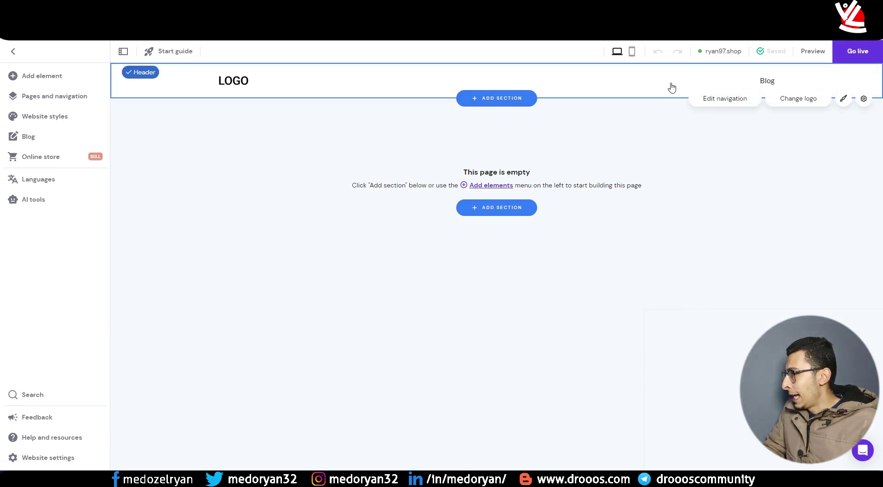
pyautogui.click(802, 100)
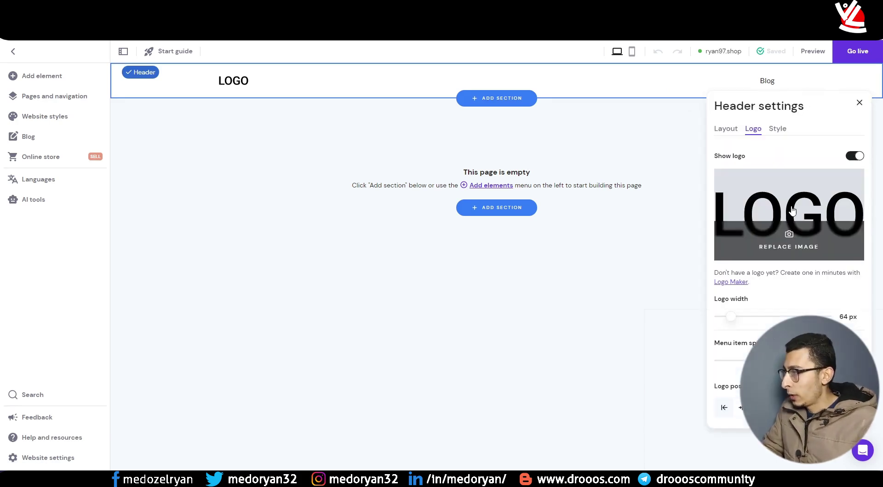
pyautogui.click(789, 241)
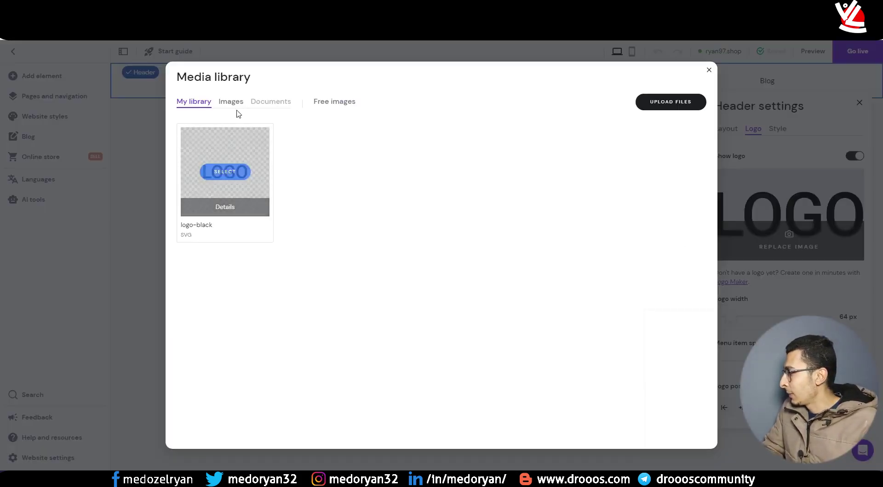
pyautogui.click(654, 102)
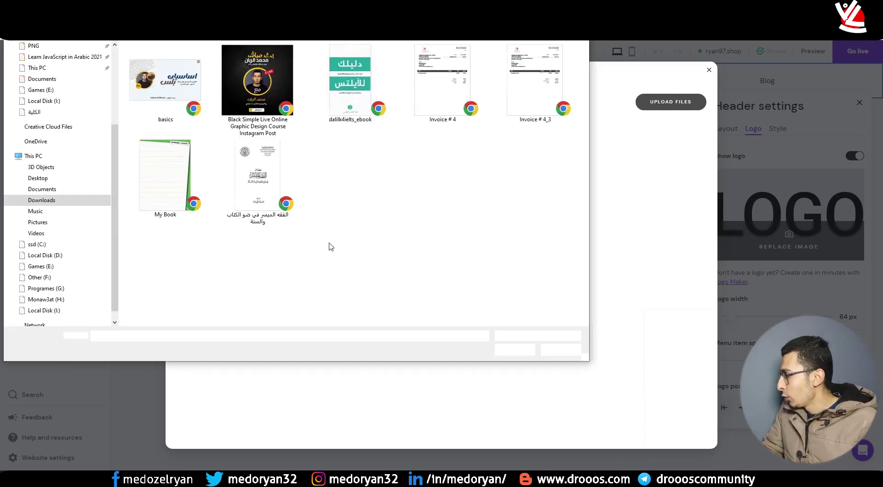
pyautogui.scroll(-1, 50, 296)
pyautogui.click(46, 300)
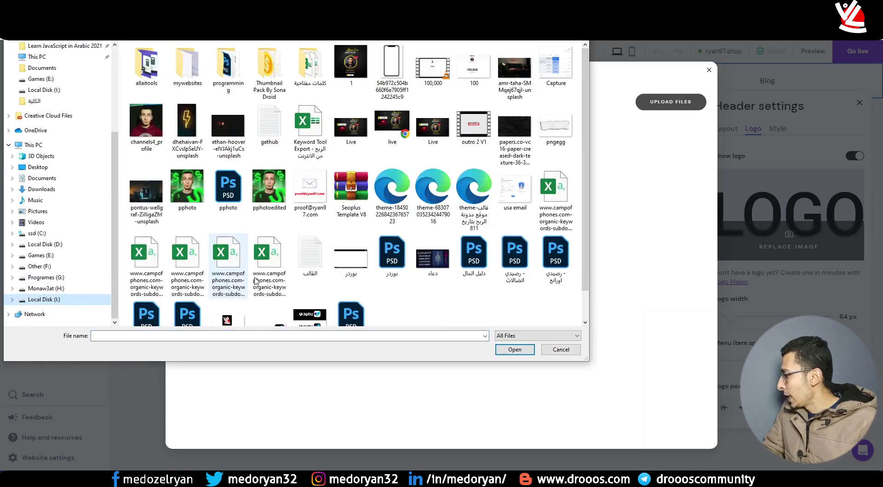
pyautogui.scroll(-1, 279, 167)
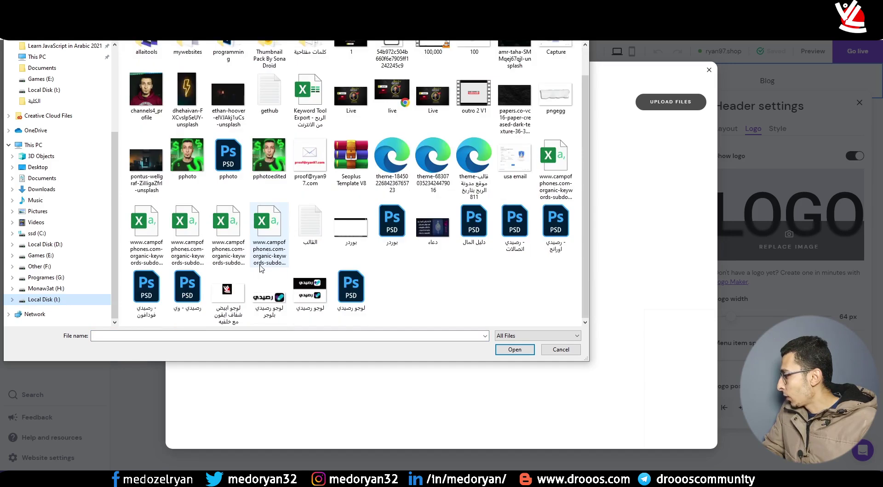
pyautogui.doubleClick(227, 290)
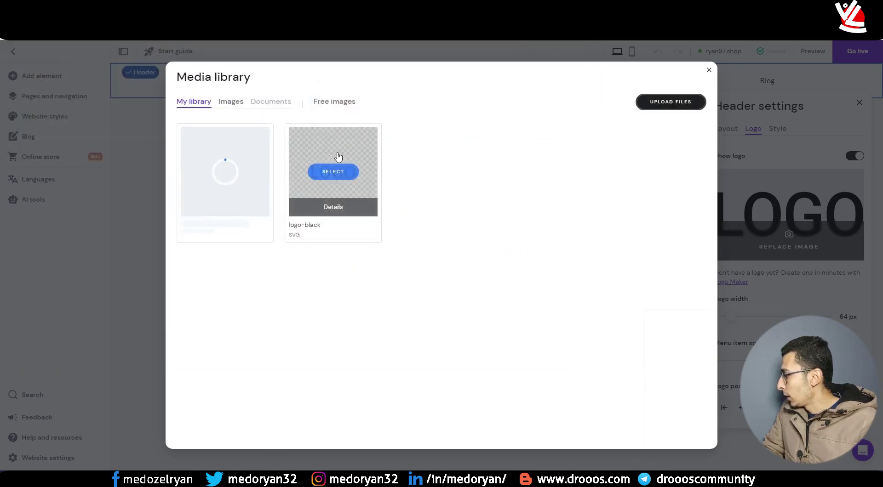
# Step: Replace the header logo with an uploaded رصيدي logo image and set the logo width to 134 px
pyautogui.click(673, 103)
pyautogui.doubleClick(267, 311)
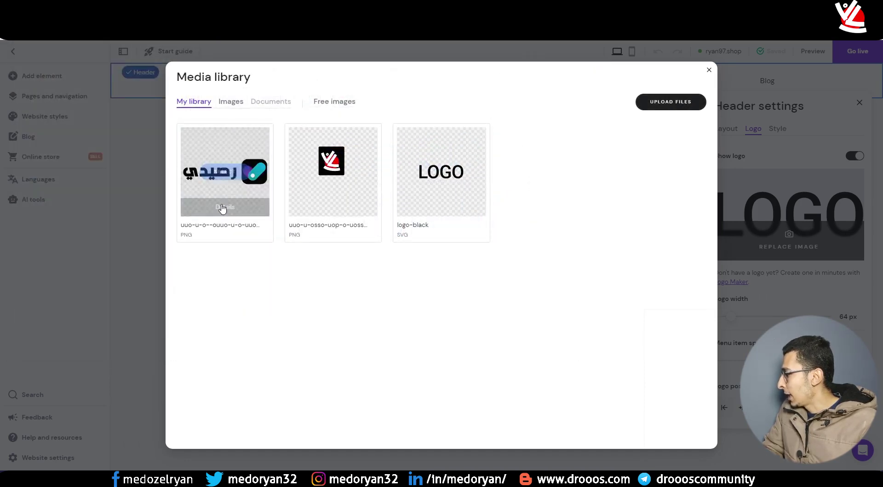
pyautogui.click(222, 205)
pyautogui.click(388, 420)
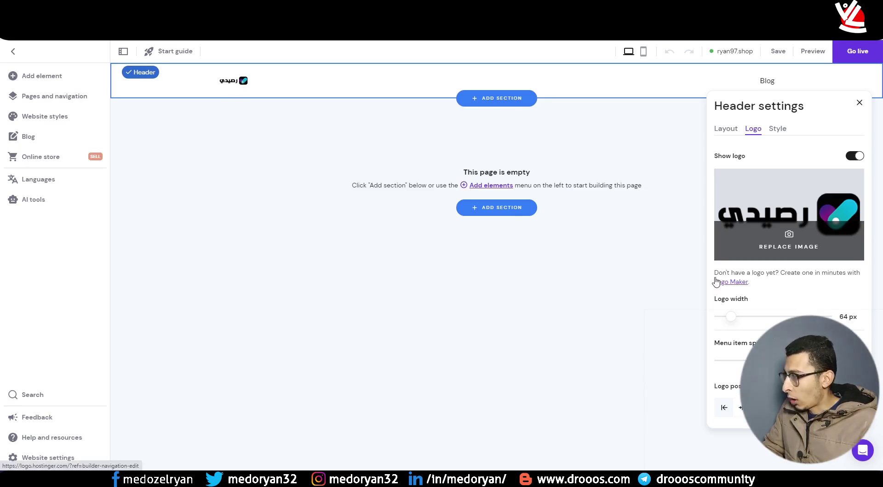
pyautogui.moveTo(731, 317); pyautogui.dragTo(752, 316)
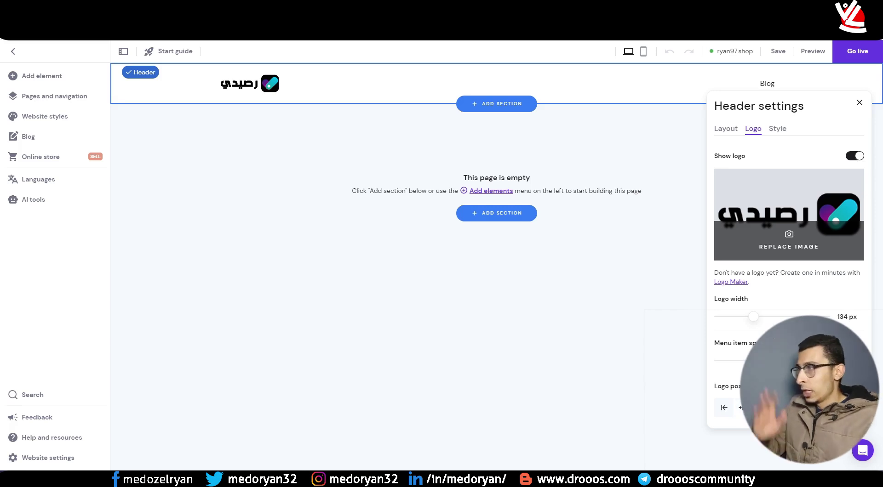
pyautogui.click(694, 127)
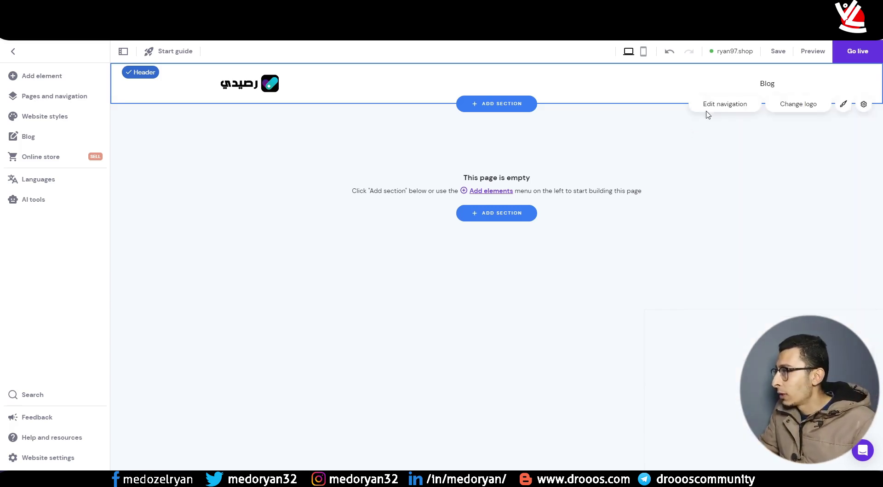
# Step: Show the Home page in the main navigation by turning off its Hide page setting and saving
pyautogui.click(731, 109)
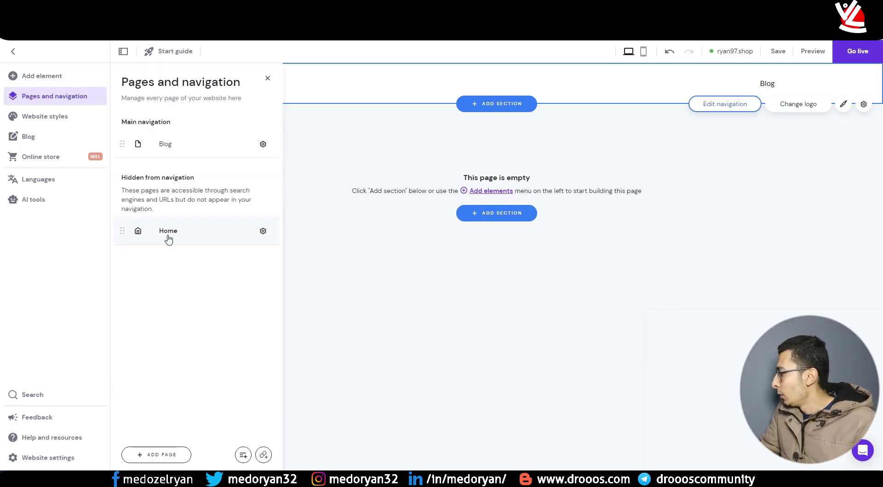
pyautogui.moveTo(175, 231); pyautogui.dragTo(174, 178)
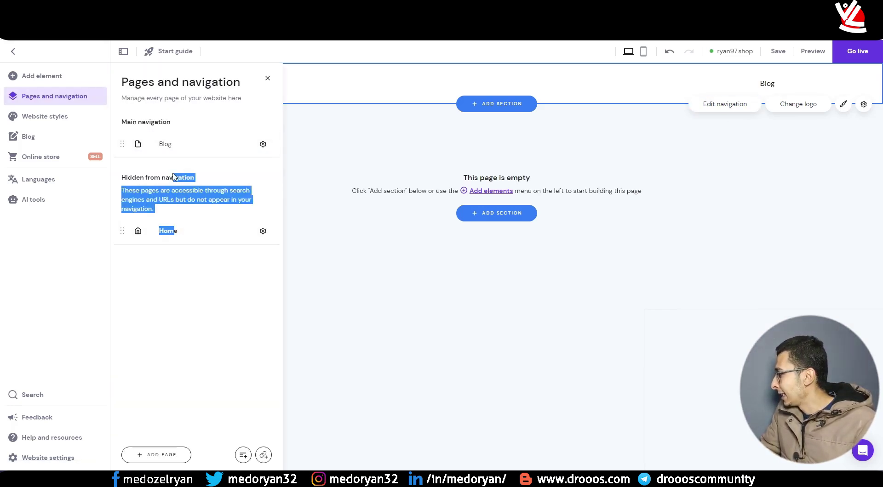
pyautogui.click(207, 237)
pyautogui.click(263, 231)
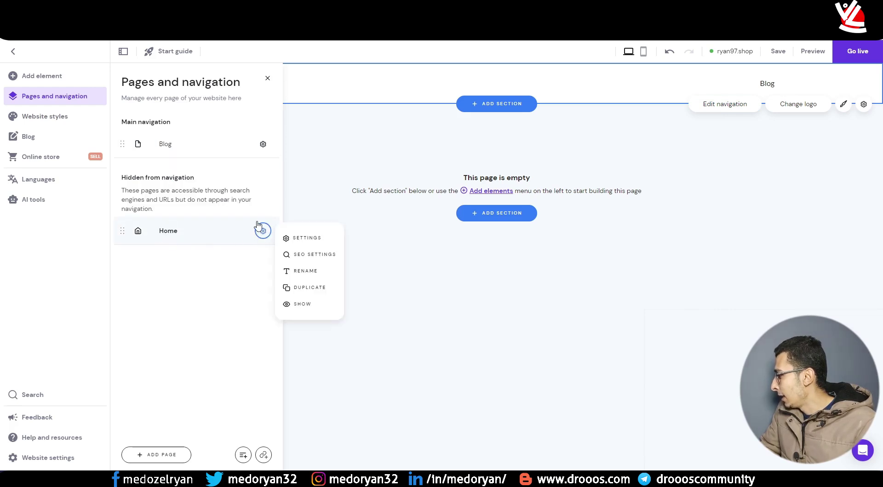
pyautogui.click(304, 239)
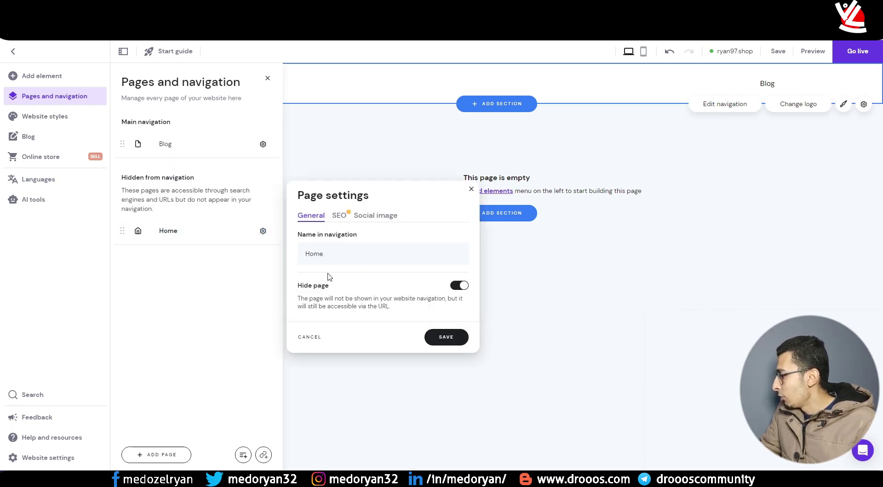
pyautogui.click(453, 287)
pyautogui.click(445, 338)
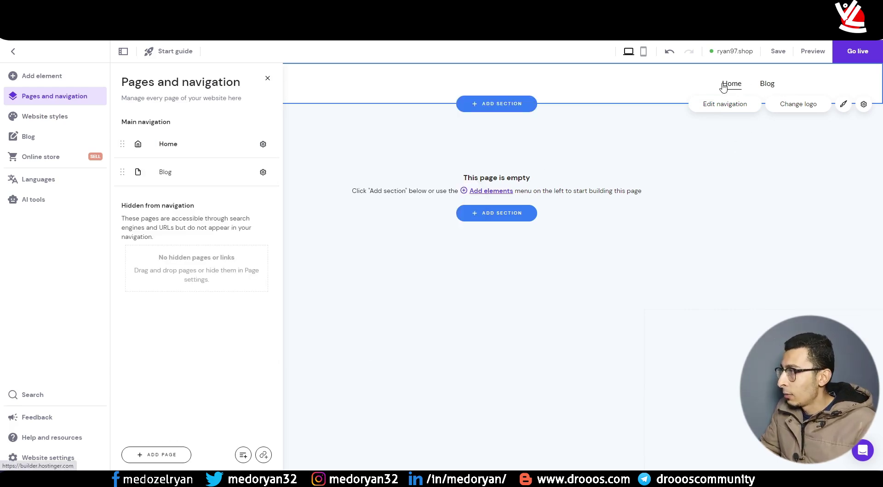
pyautogui.click(534, 184)
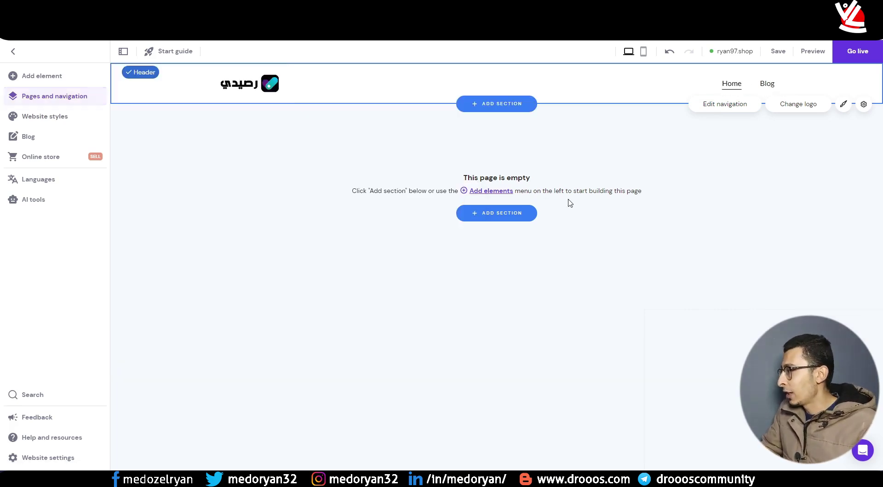
# Step: Add the pink About section with a centred heading above three images, and open its "Quality, not quantity" heading for editing
pyautogui.click(504, 217)
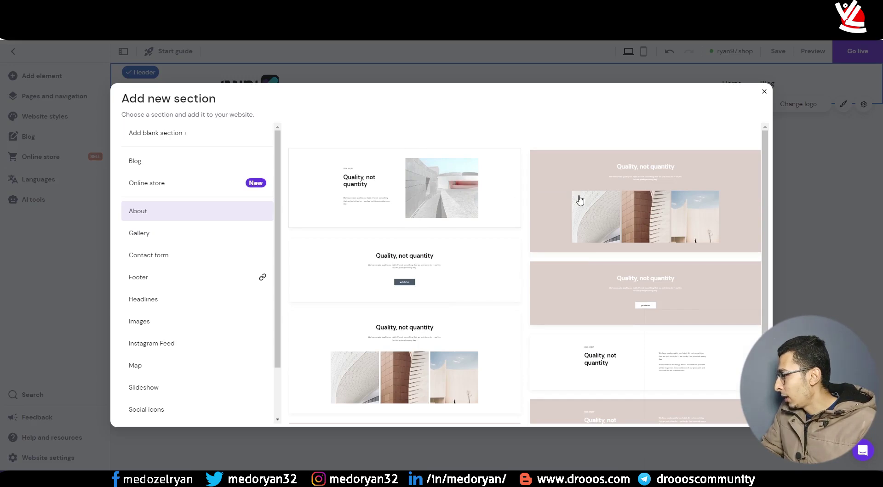
pyautogui.click(634, 201)
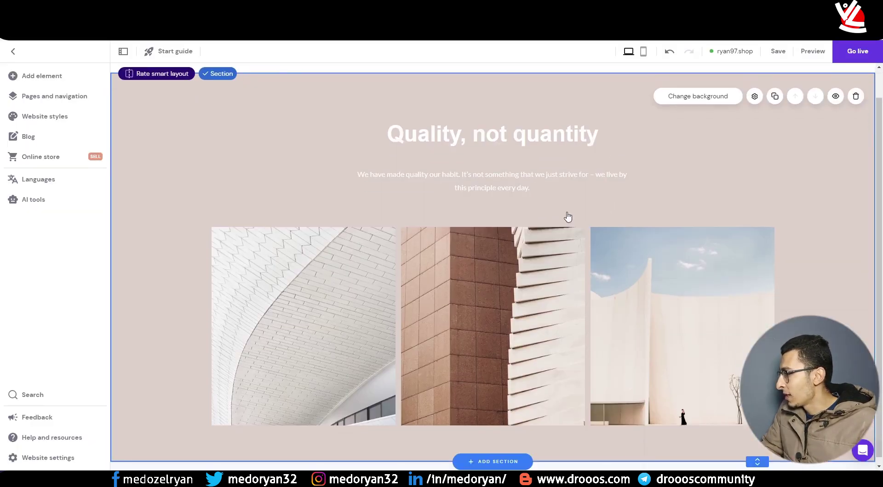
pyautogui.click(467, 139)
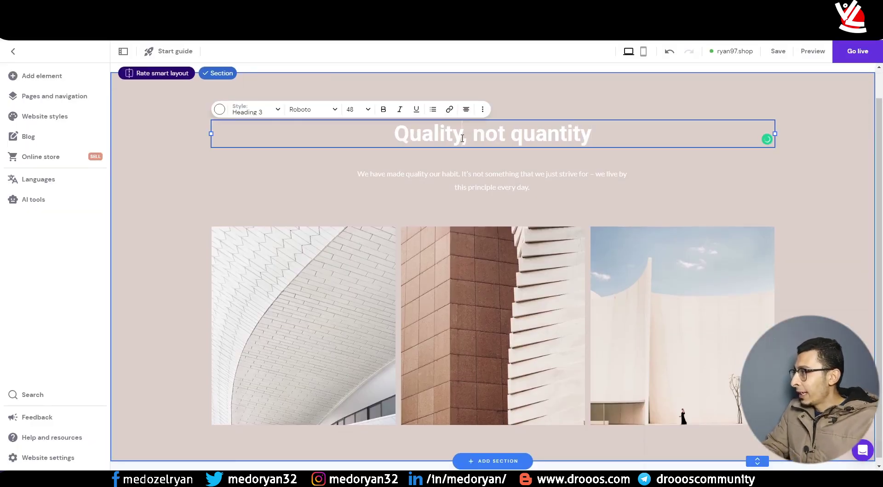
# Step: Replace the "Quality, not quantity" heading text in the pink section with the site owner's full name
pyautogui.tripleClick(462, 139)
pyautogui.write('m')
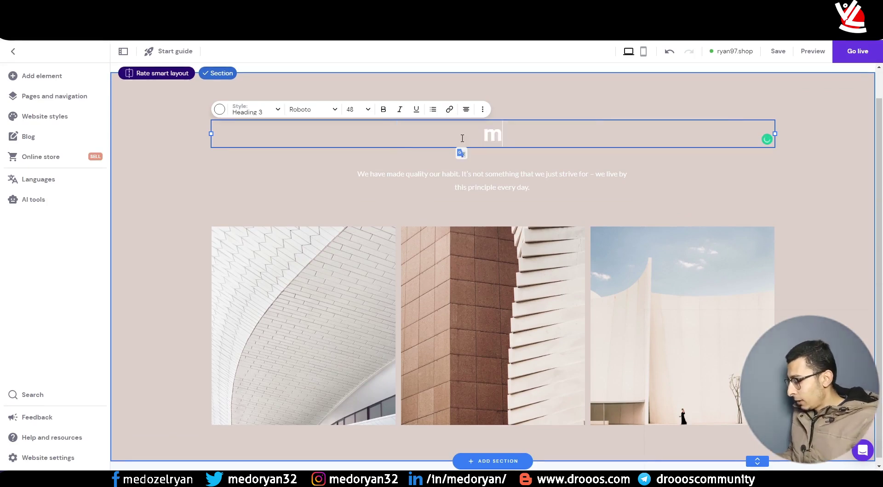
pyautogui.write('ohamed elryan')
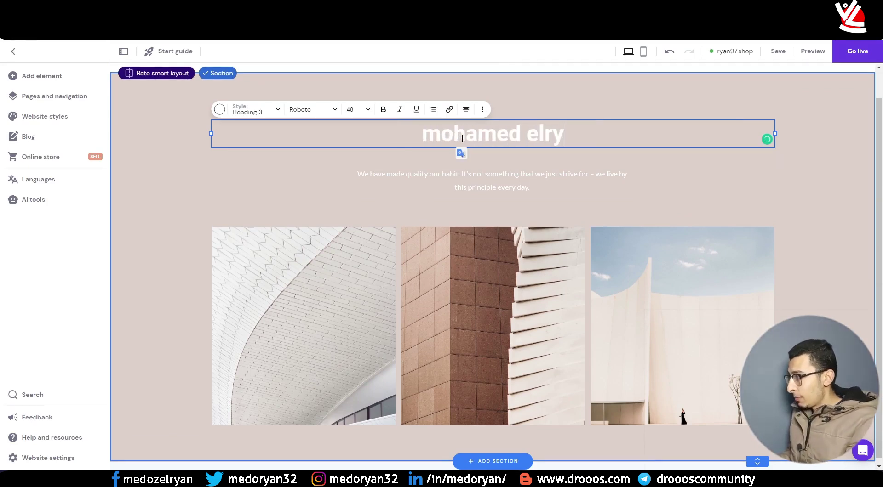
pyautogui.click(305, 111)
pyautogui.click(305, 110)
pyautogui.click(263, 113)
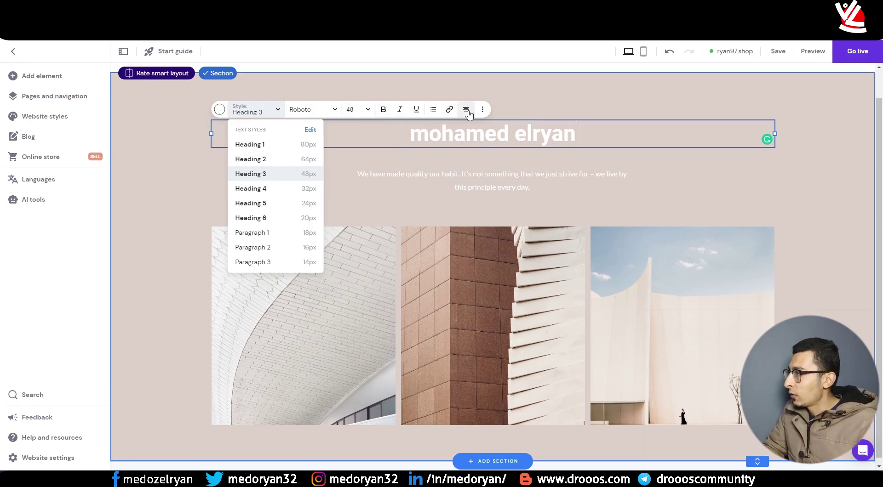
pyautogui.click(496, 134)
# Step: Inspect the pink section's images and its mobile layout, and return to the desktop layout
pyautogui.click(510, 253)
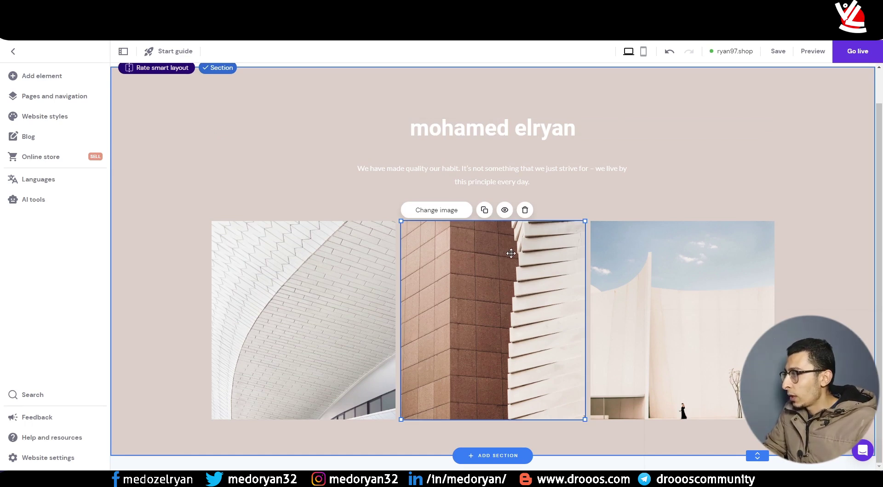
pyautogui.click(650, 289)
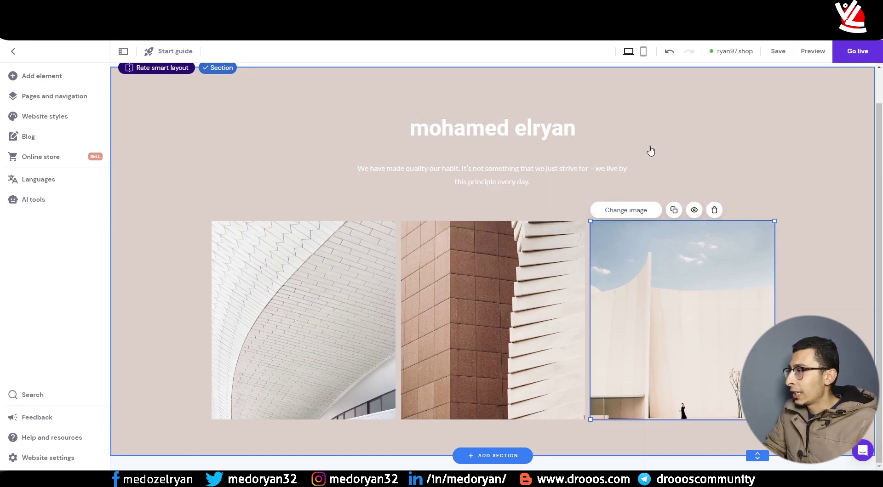
pyautogui.click(656, 88)
pyautogui.click(643, 58)
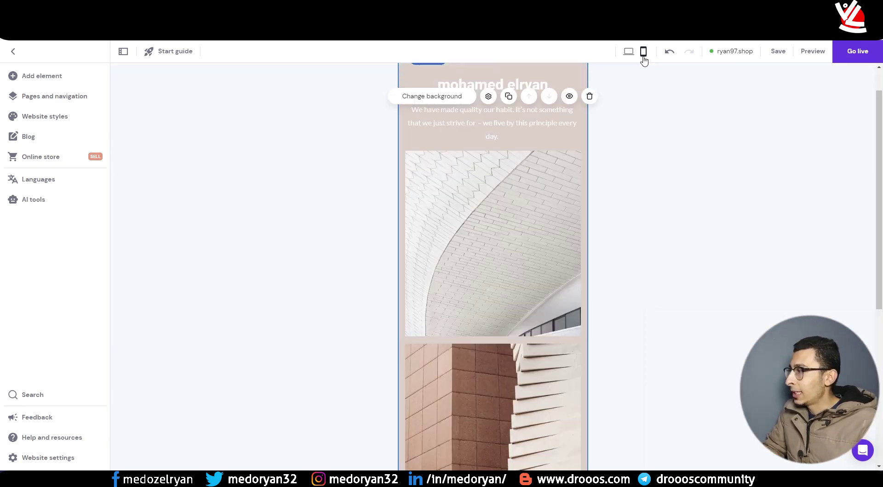
pyautogui.click(629, 52)
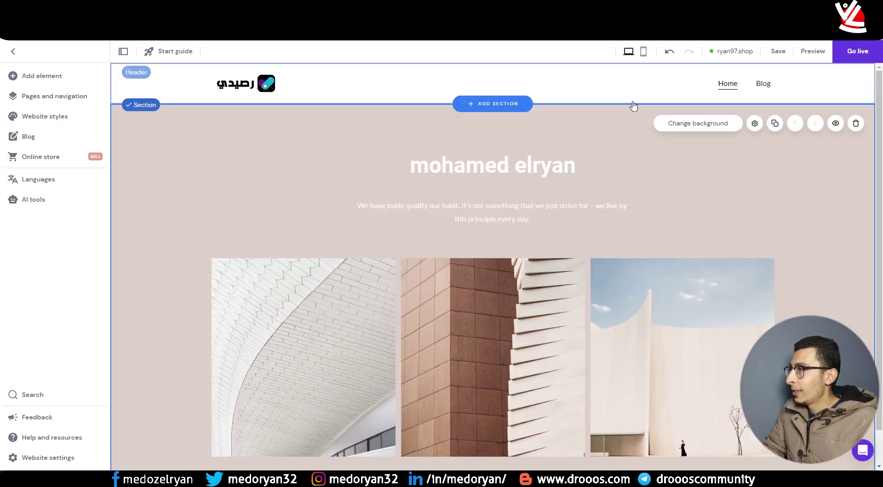
# Step: Preview the site in desktop view, look over the Home page, and return to the editor
pyautogui.click(812, 52)
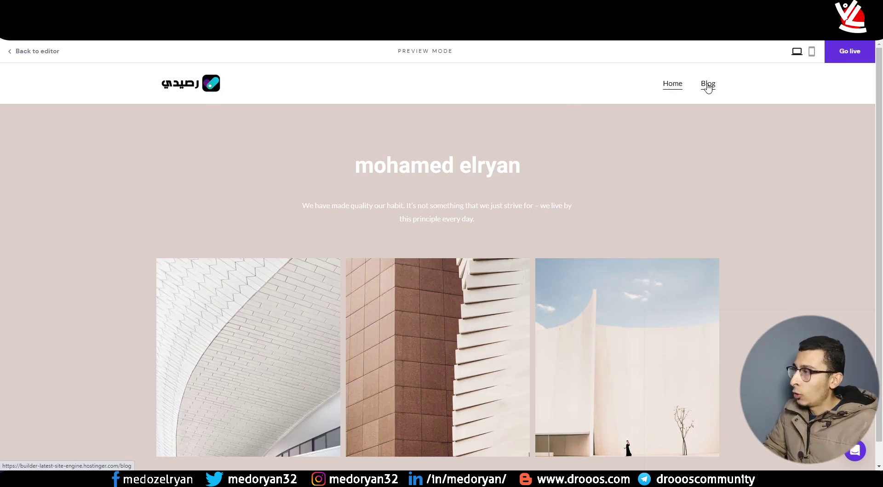
pyautogui.scroll(-1, 488, 184)
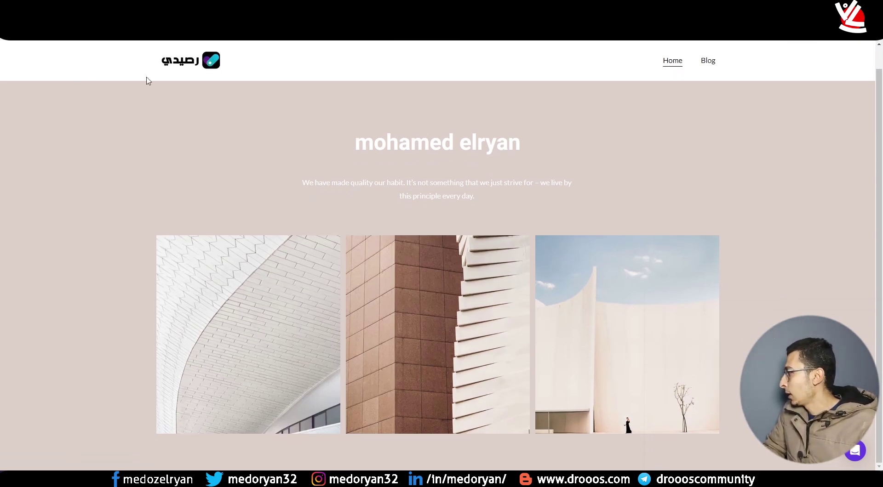
pyautogui.scroll(1, 198, 120)
pyautogui.click(37, 51)
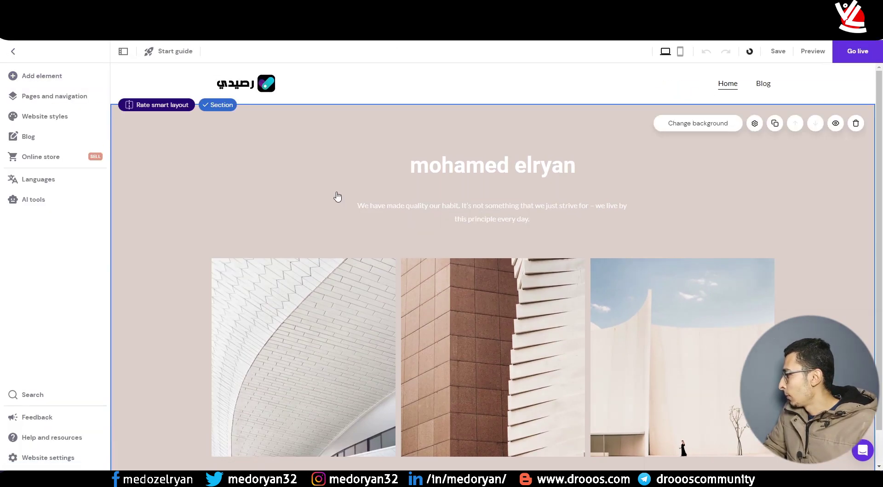
# Step: Add a Gallery section with a three-column image collage below the pink section
pyautogui.scroll(-1, 341, 242)
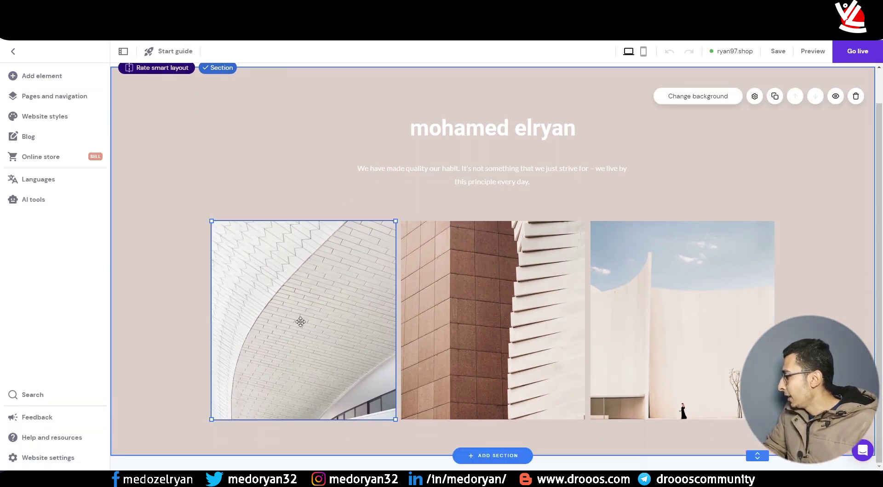
pyautogui.click(497, 456)
pyautogui.click(166, 235)
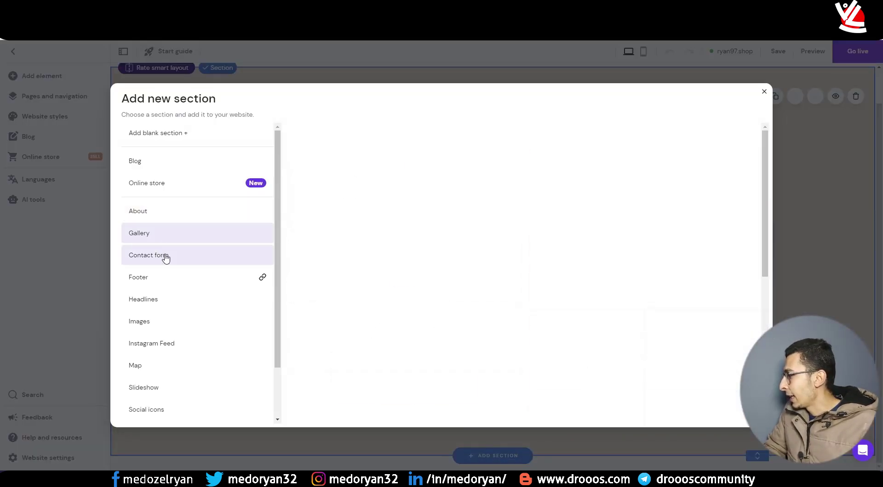
pyautogui.click(419, 238)
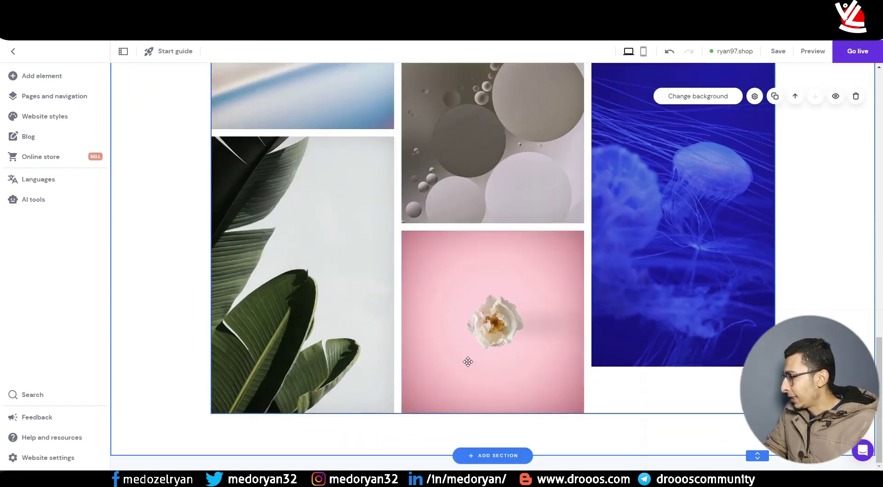
# Step: Add an Instagram Feed section with a five-column photo grid below the gallery, and open its feed settings
pyautogui.click(497, 456)
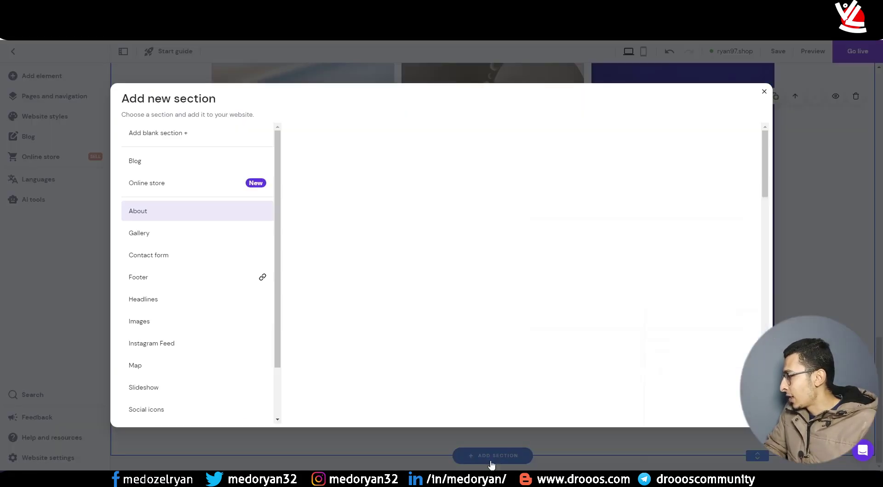
pyautogui.click(164, 255)
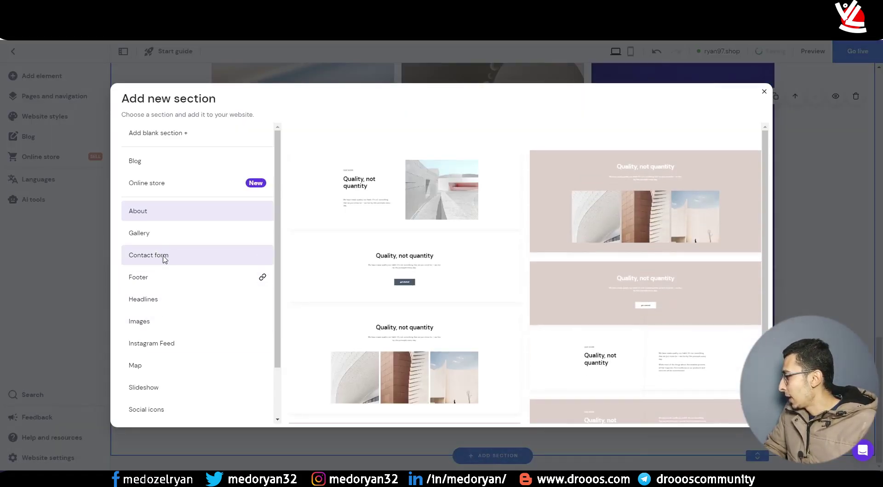
pyautogui.click(176, 349)
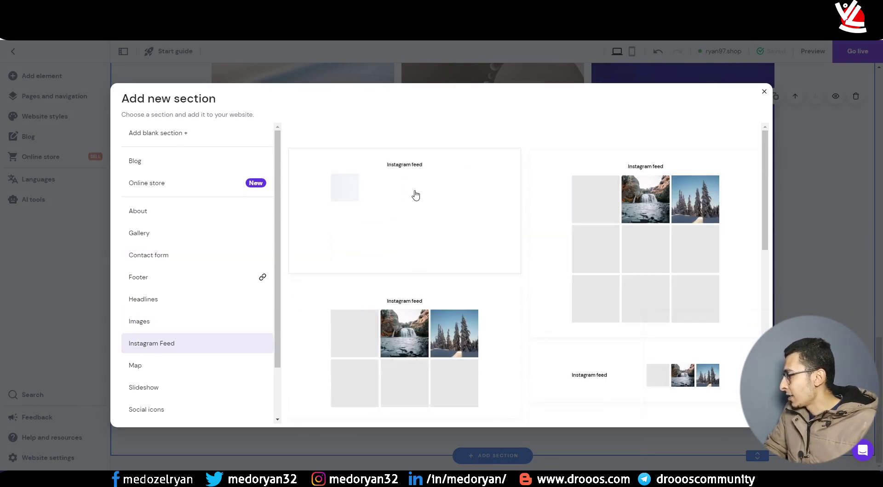
pyautogui.click(418, 226)
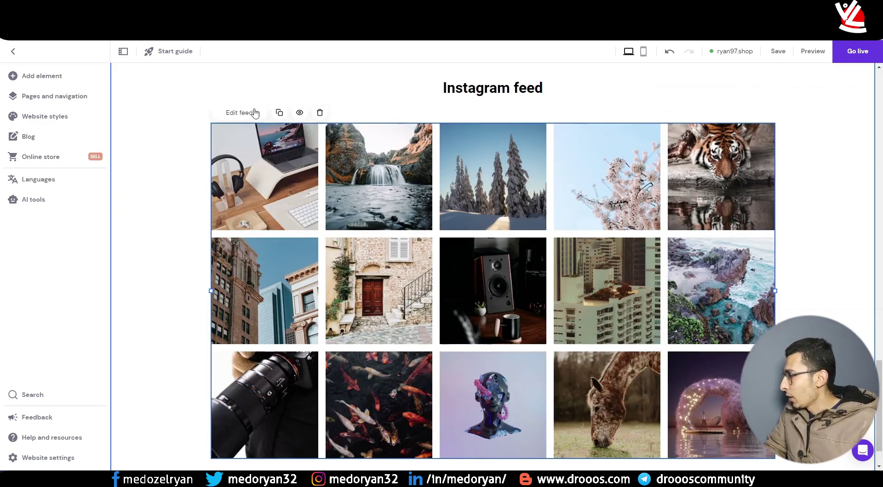
pyautogui.click(246, 115)
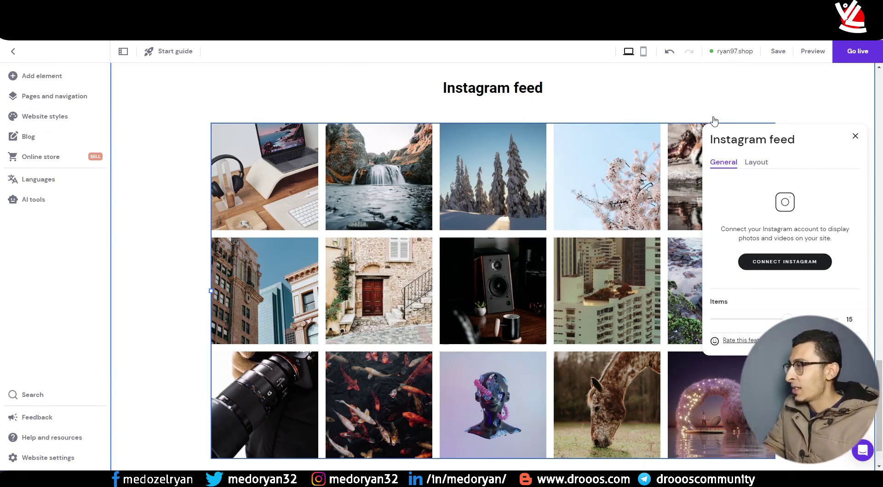
# Step: Browse the Slideshow, Social icons and Subscribe form templates, and add the four-customer Testimonials section with portraits below the Instagram feed
pyautogui.scroll(-1, 173, 192)
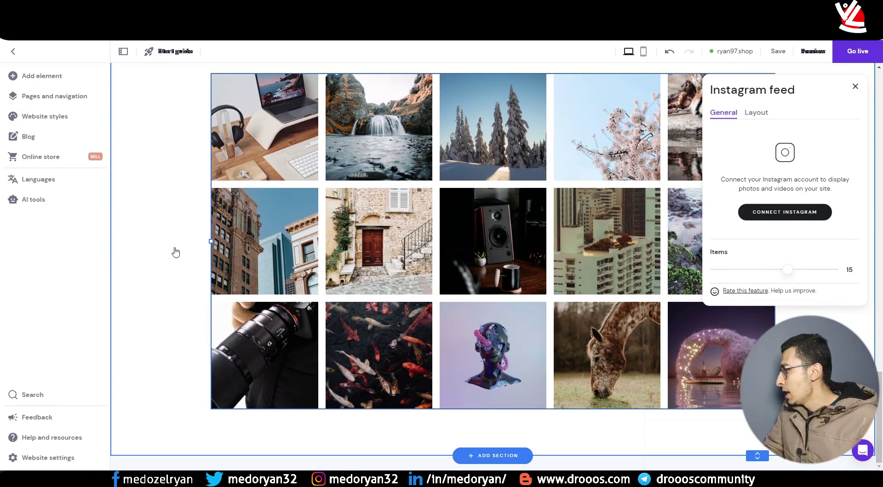
pyautogui.click(502, 462)
pyautogui.scroll(-1, 157, 302)
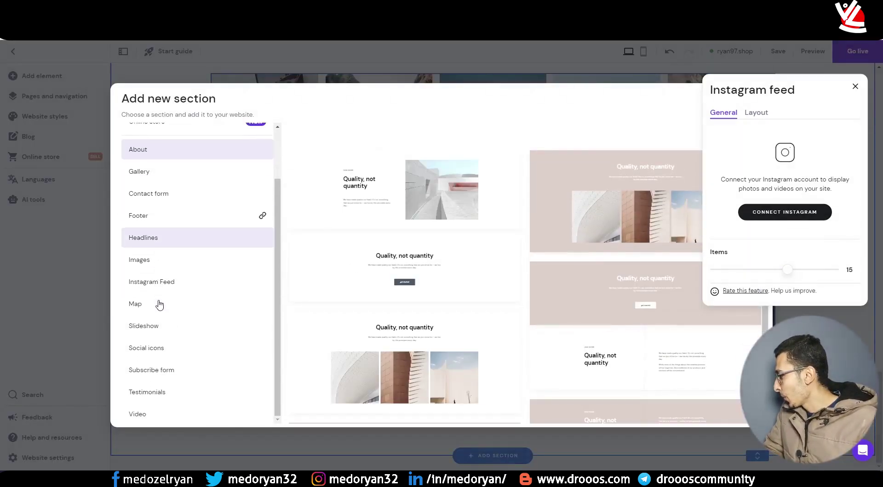
pyautogui.click(156, 329)
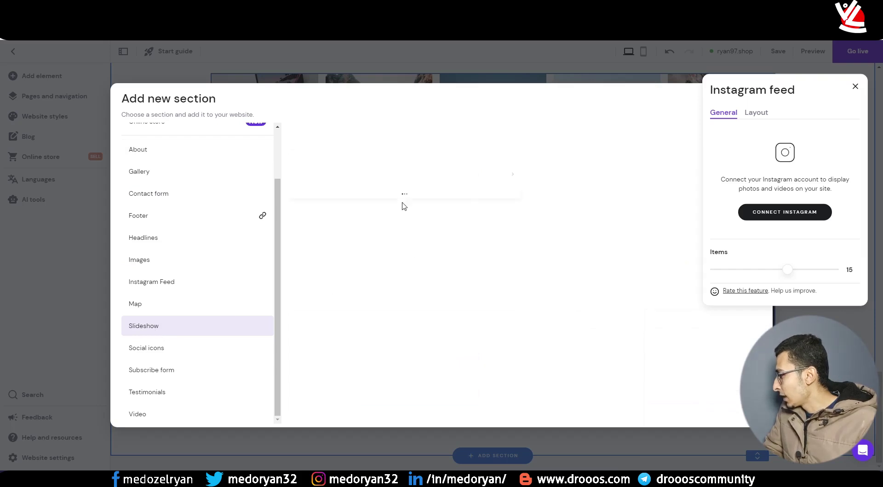
pyautogui.click(144, 349)
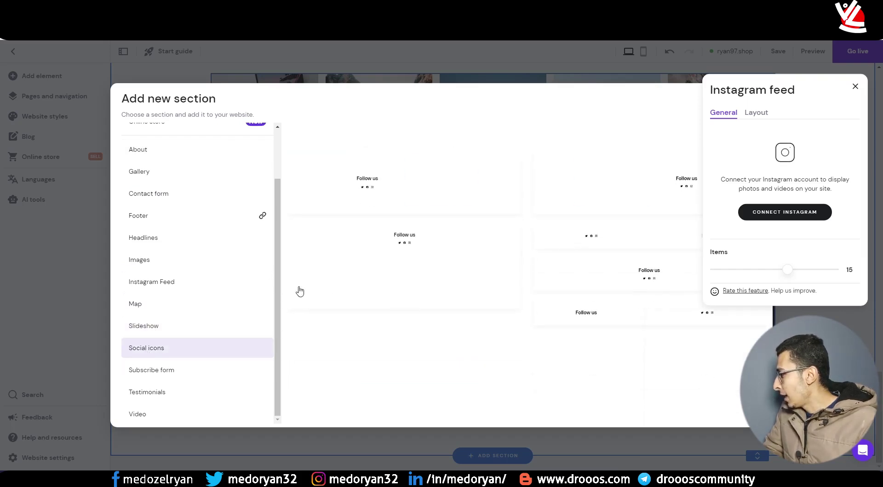
pyautogui.click(169, 373)
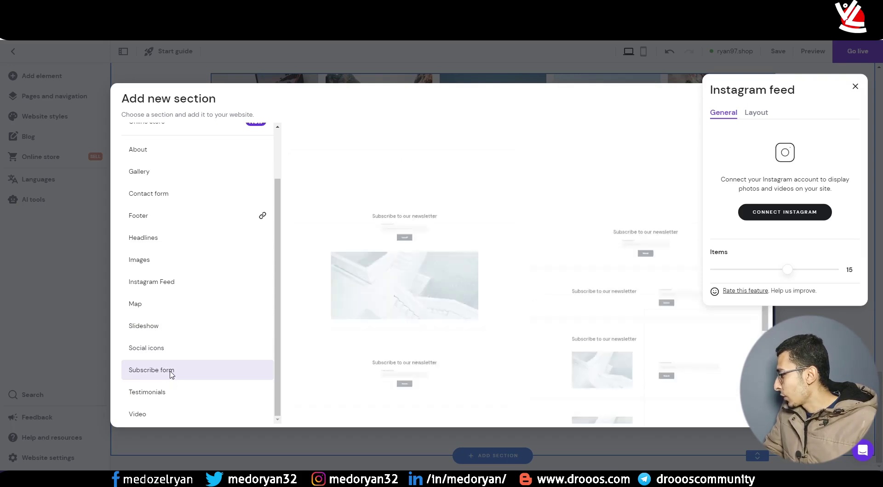
pyautogui.click(181, 397)
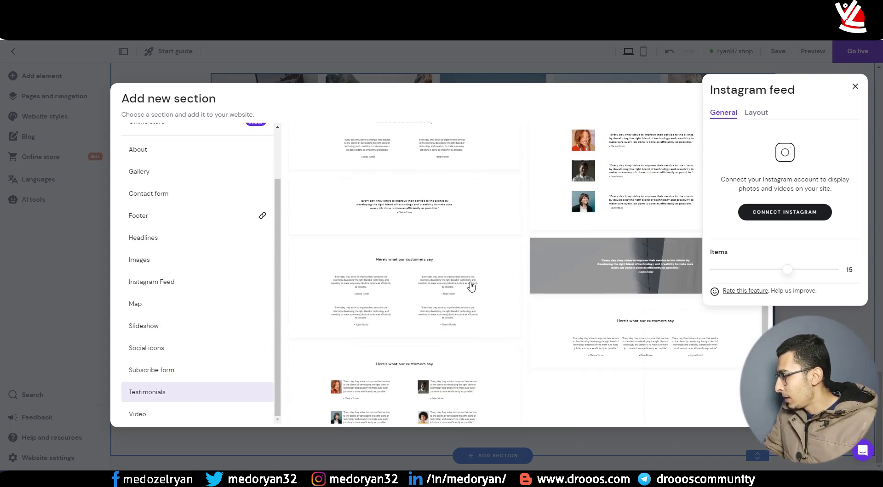
pyautogui.scroll(-1, 471, 286)
pyautogui.click(437, 380)
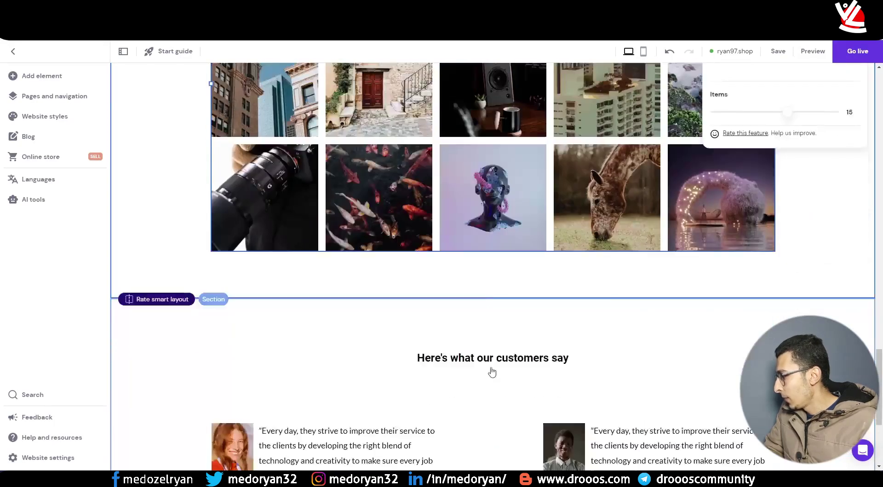
# Step: Add the contact form section with an image beside the form, and add the "Get in touch" footer with a building image to all pages
pyautogui.click(496, 456)
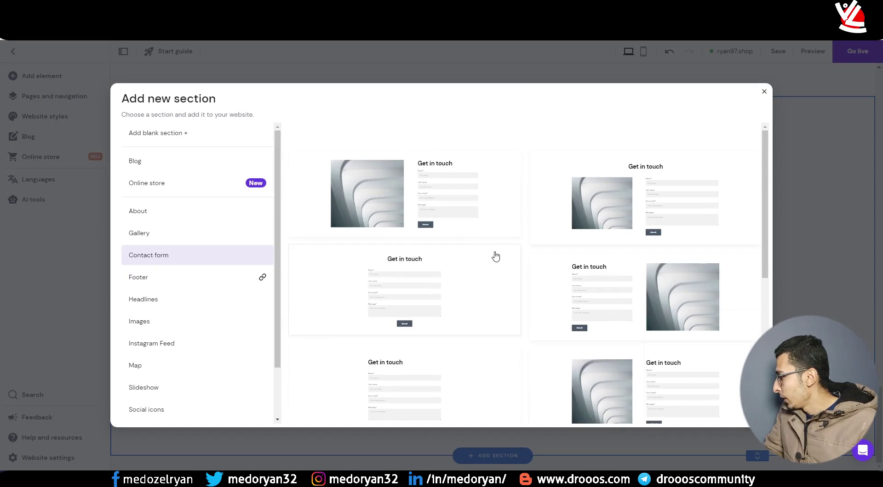
pyautogui.click(435, 197)
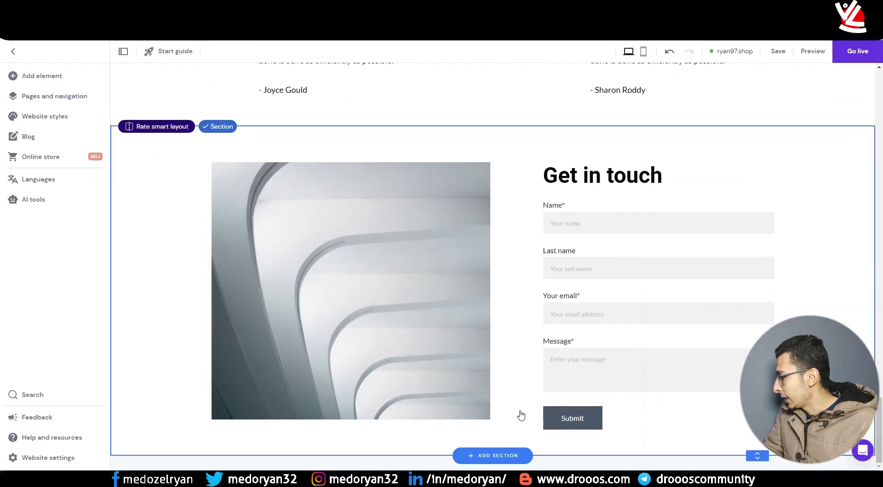
pyautogui.click(506, 456)
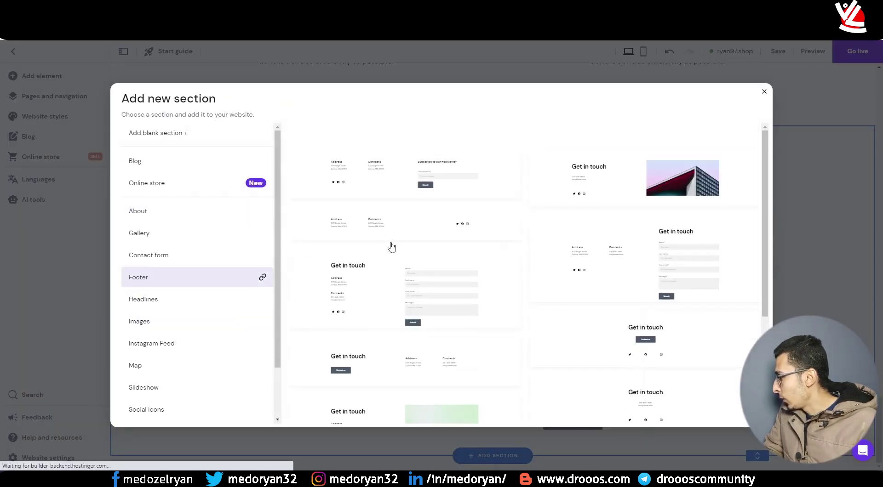
pyautogui.scroll(-3, 595, 270)
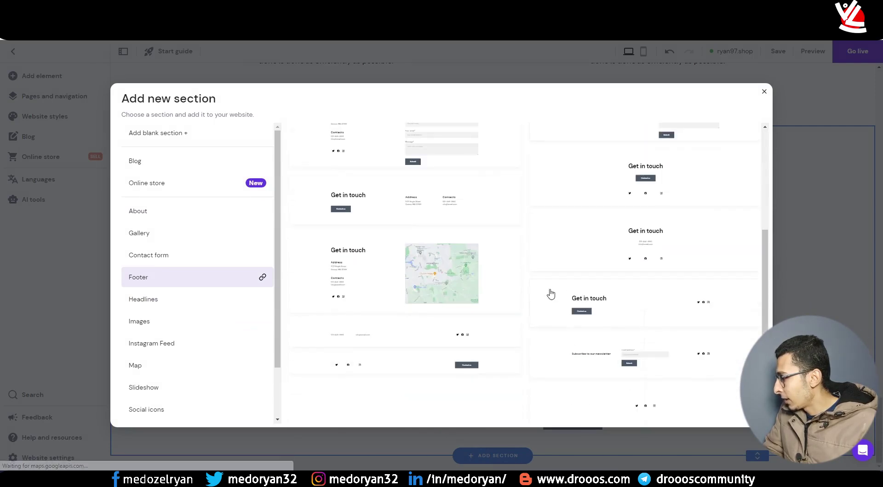
pyautogui.scroll(4, 607, 313)
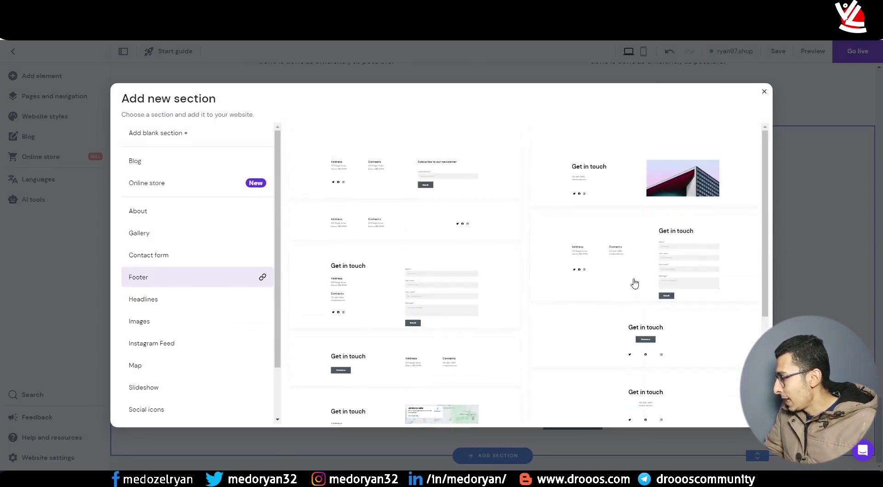
pyautogui.click(649, 184)
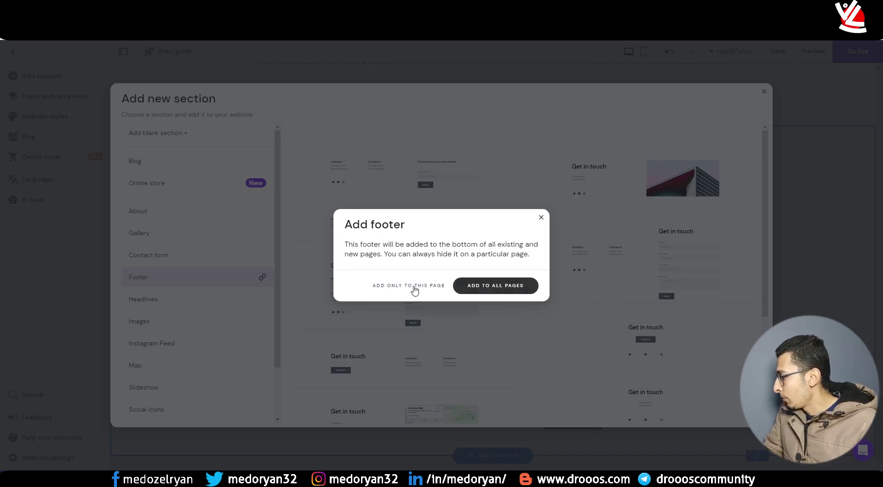
pyautogui.click(484, 288)
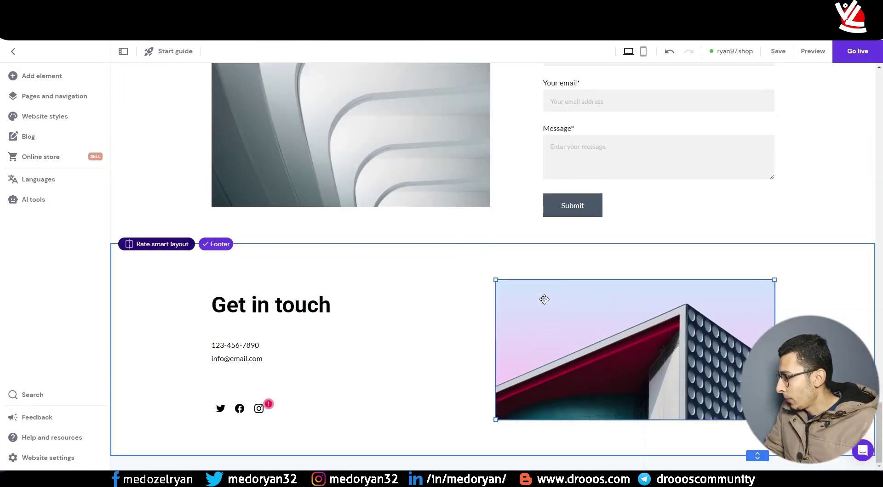
# Step: Preview the site and look through the sections of the Home page
pyautogui.scroll(15, 544, 299)
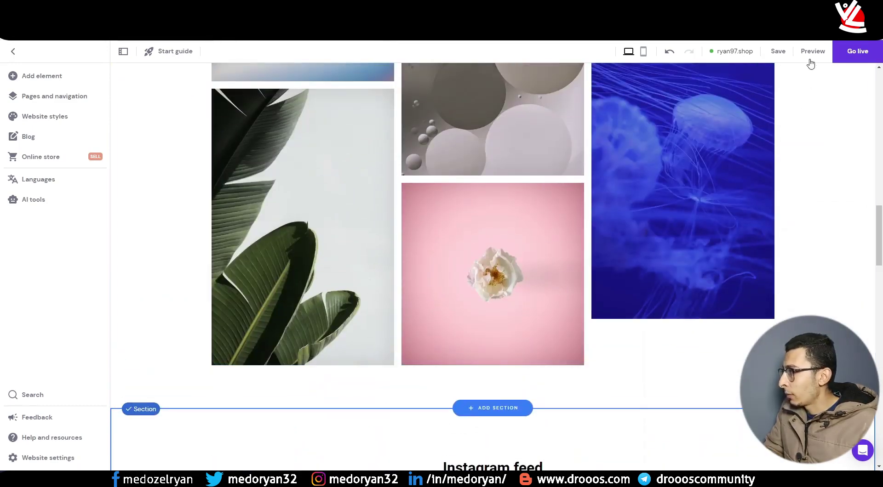
pyautogui.click(812, 52)
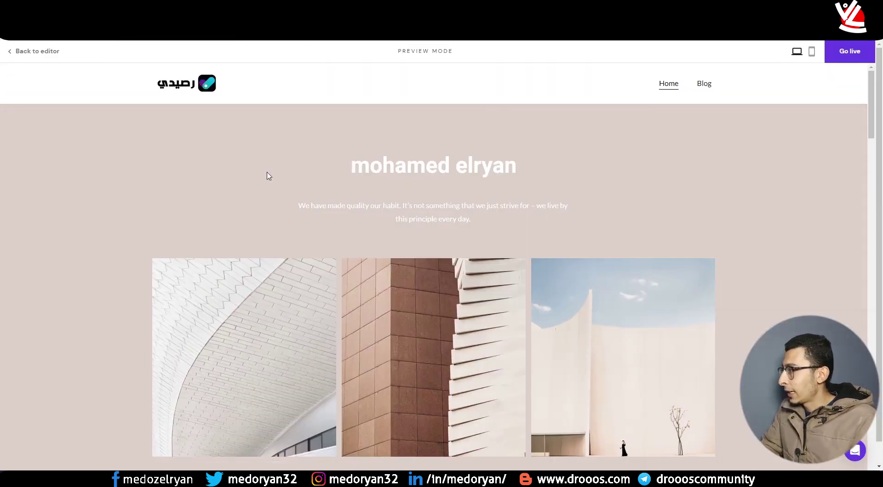
pyautogui.scroll(-8, 414, 228)
pyautogui.scroll(3, 469, 222)
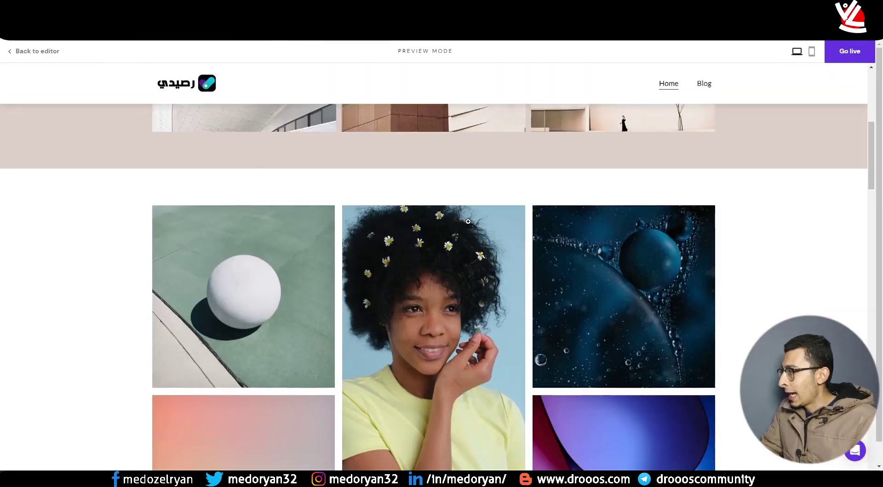
# Step: Look through the previewed Home page from the gallery to the footer, and return to the editor
pyautogui.scroll(-5, 468, 222)
pyautogui.scroll(-16, 565, 209)
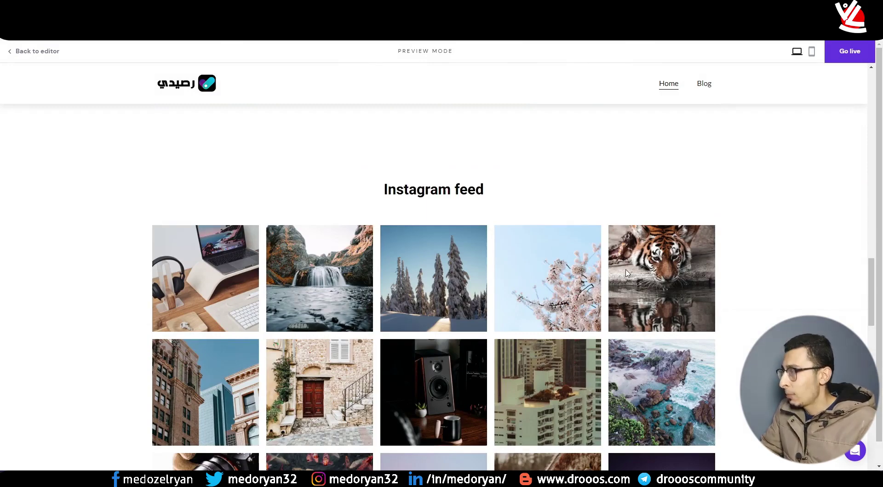
pyautogui.scroll(-10, 627, 273)
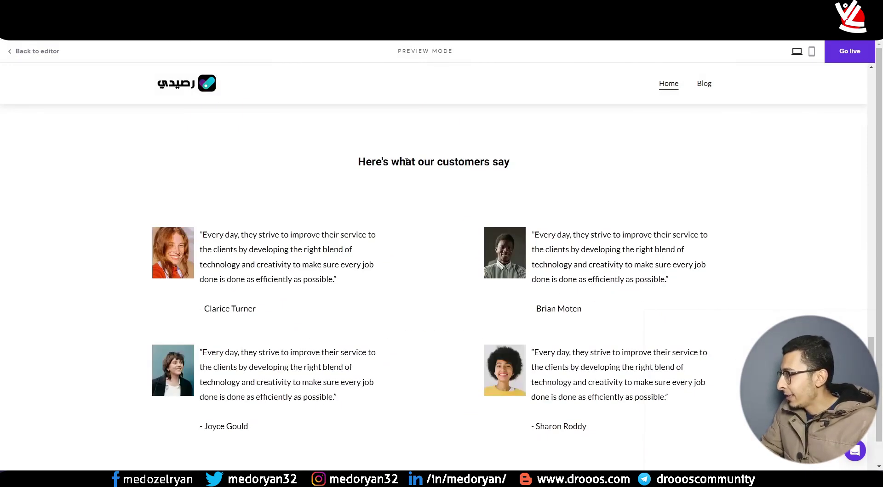
pyautogui.scroll(-12, 528, 259)
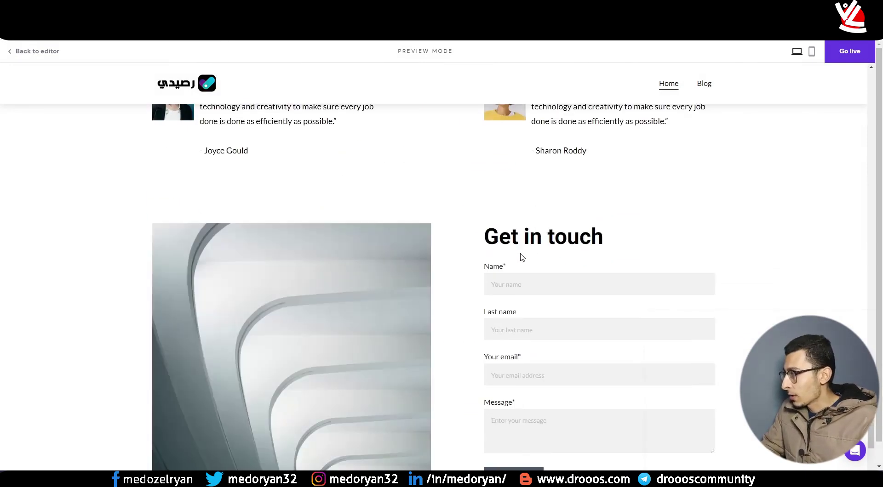
pyautogui.scroll(3, 509, 201)
pyautogui.scroll(-3, 509, 249)
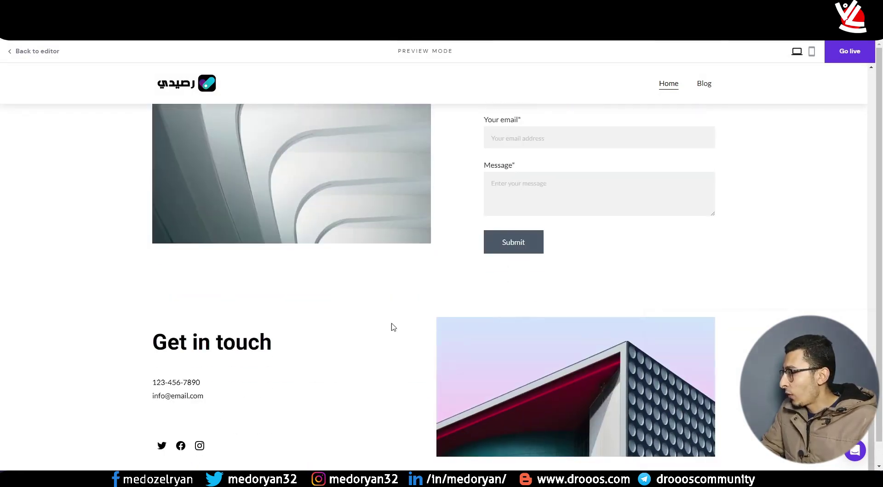
pyautogui.scroll(7, 456, 339)
pyautogui.scroll(20, 270, 191)
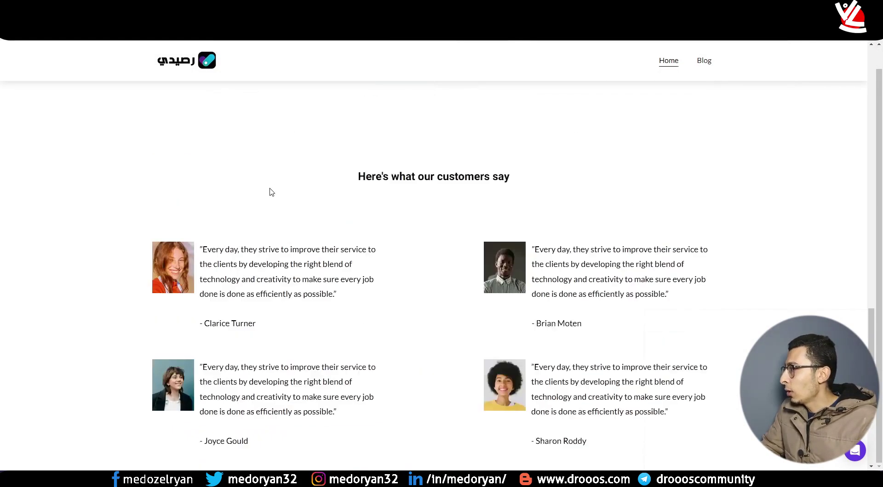
pyautogui.scroll(2, 196, 126)
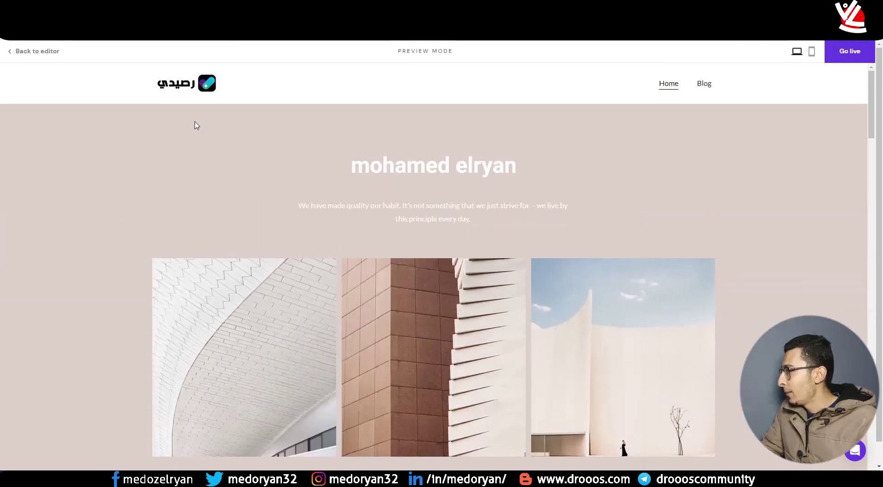
pyautogui.click(29, 50)
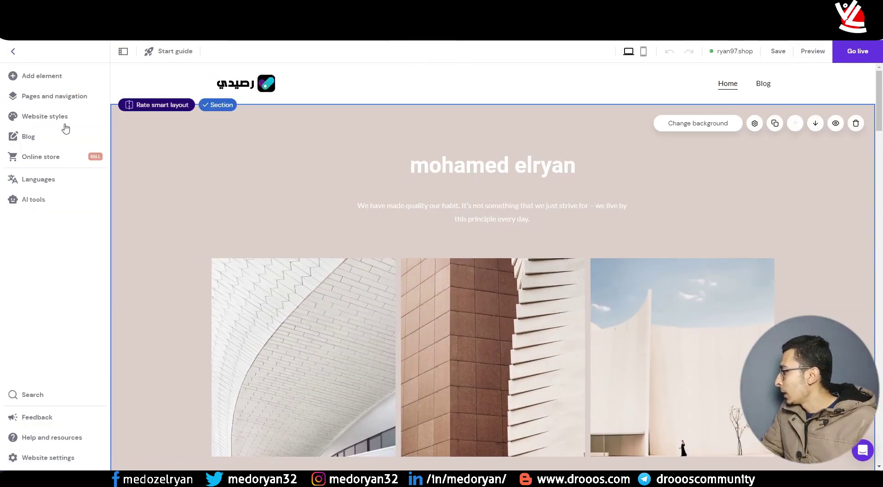
# Step: Start a blog on the site and open its first post, checking the website styles and AI tools along the way
pyautogui.click(59, 123)
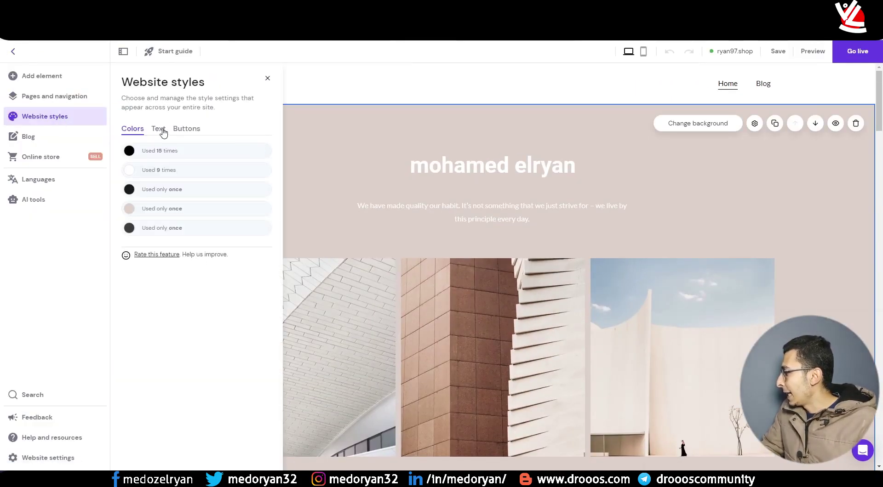
pyautogui.click(28, 137)
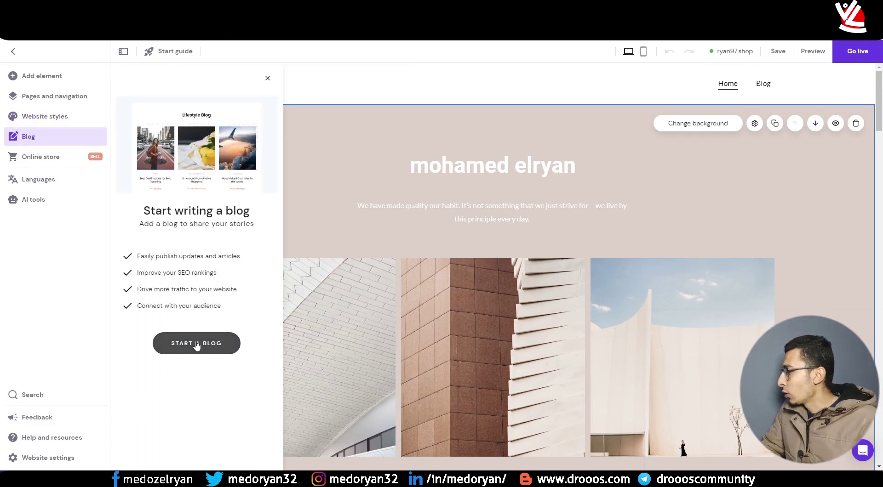
pyautogui.click(189, 346)
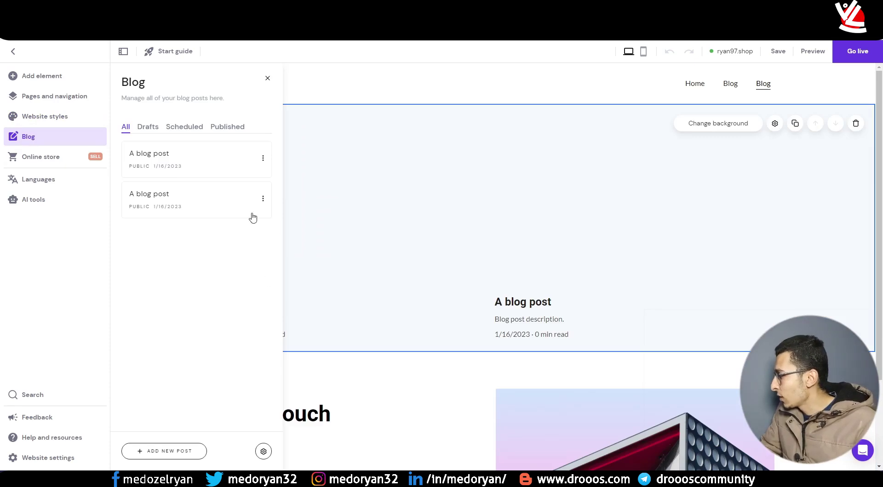
pyautogui.click(159, 156)
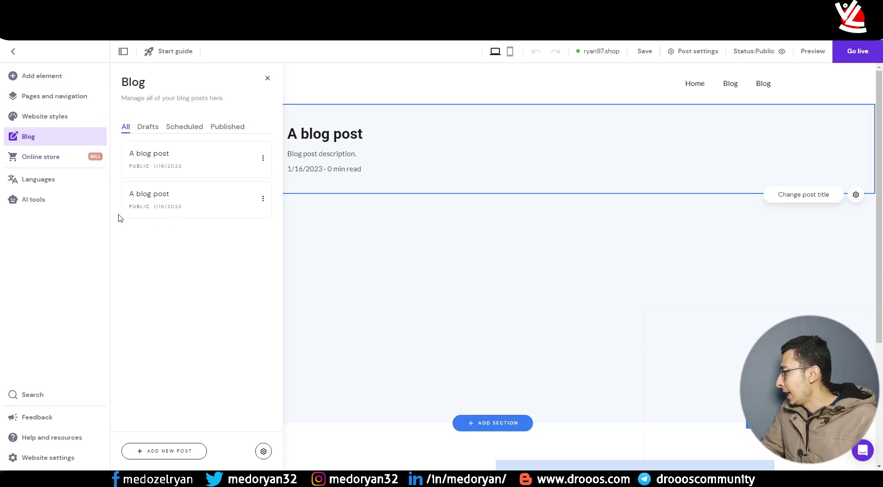
pyautogui.click(49, 199)
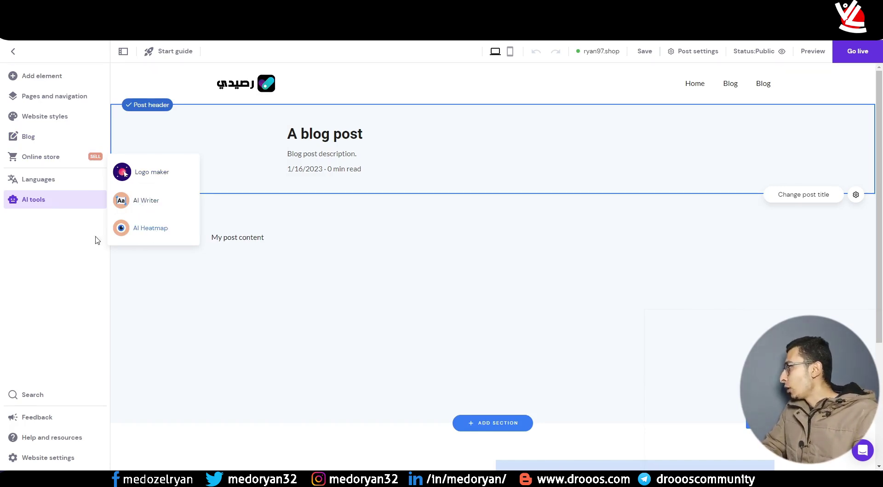
pyautogui.click(32, 271)
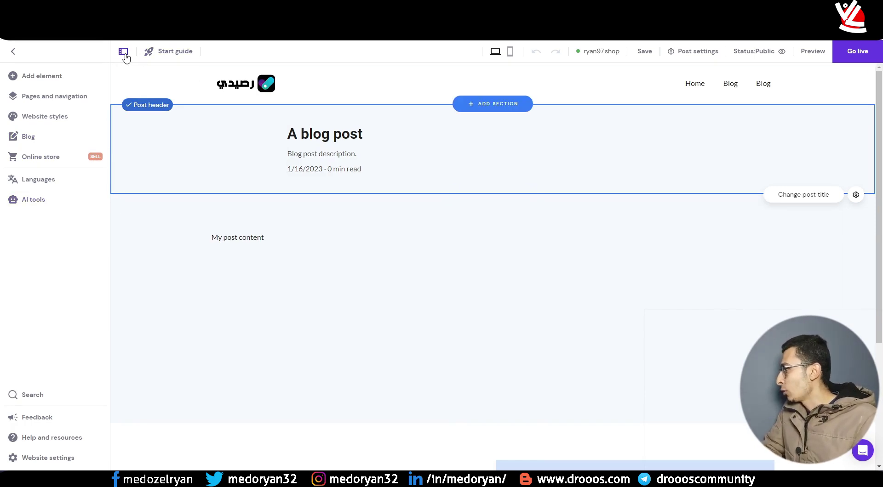
# Step: Leave the editor to change the site's template, accepting that unsaved changes may be lost
pyautogui.click(16, 54)
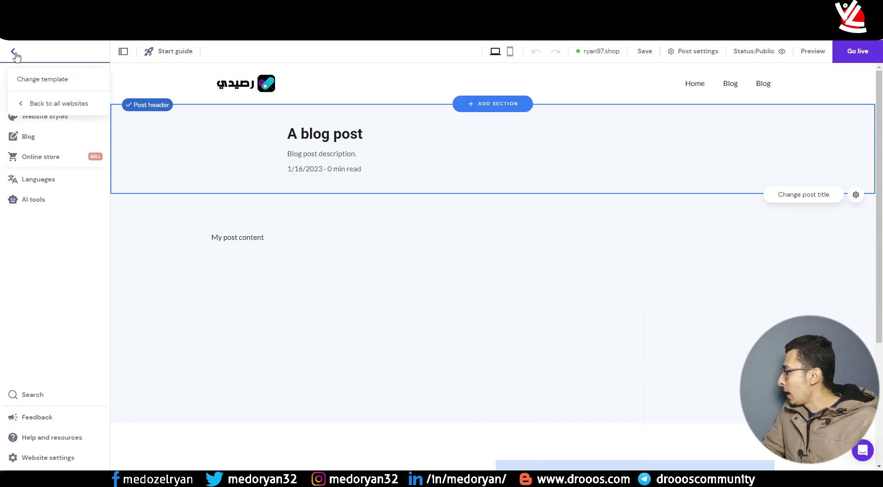
pyautogui.click(56, 83)
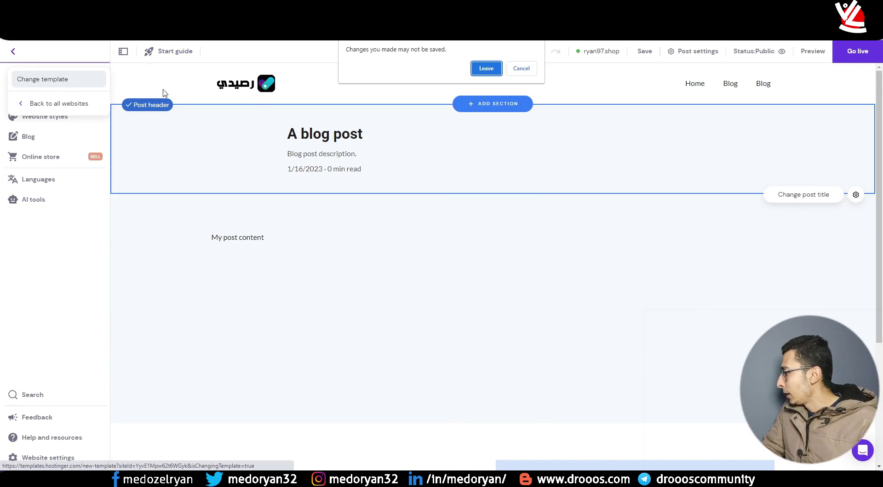
pyautogui.click(488, 69)
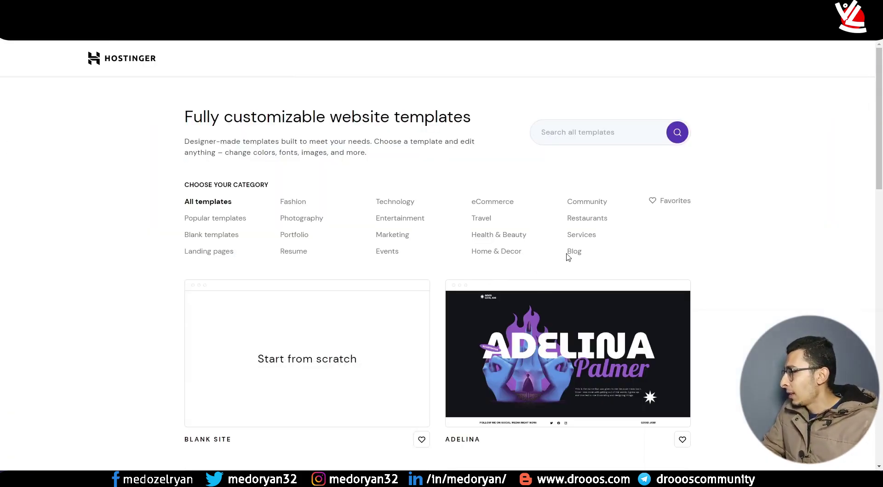
# Step: Filter the website templates to the Blog category and look through the designs
pyautogui.click(573, 253)
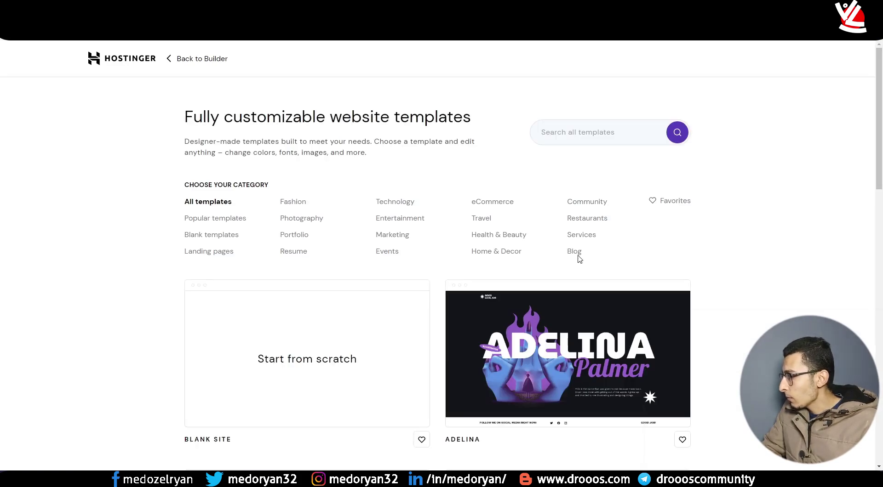
pyautogui.click(574, 252)
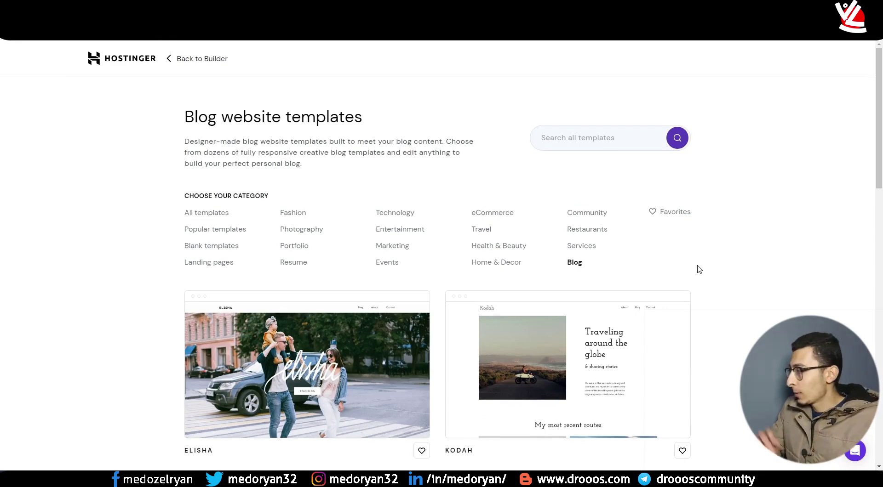
pyautogui.scroll(-4, 713, 269)
pyautogui.scroll(-6, 570, 197)
pyautogui.scroll(-1, 340, 225)
pyautogui.scroll(-4, 591, 258)
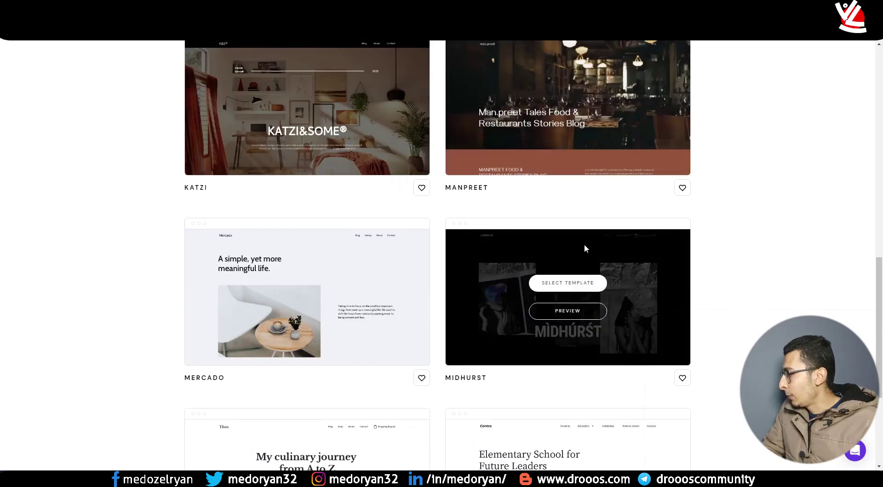
pyautogui.scroll(-5, 732, 263)
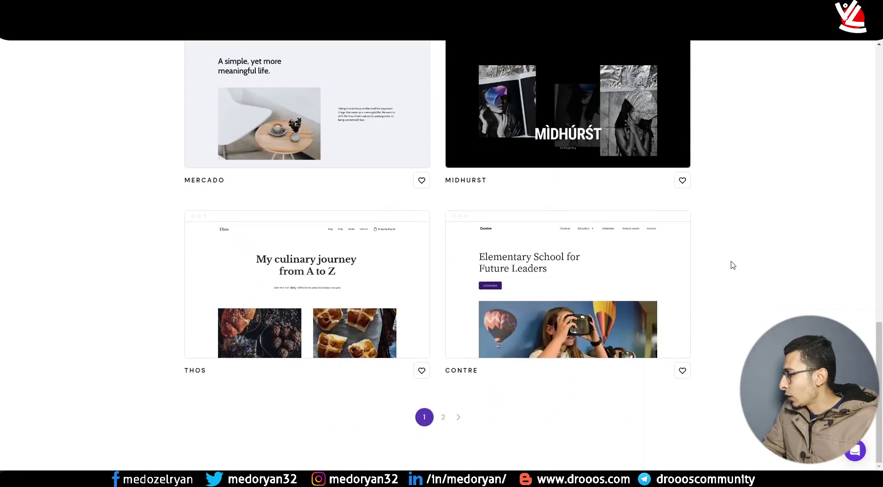
pyautogui.scroll(12, 732, 265)
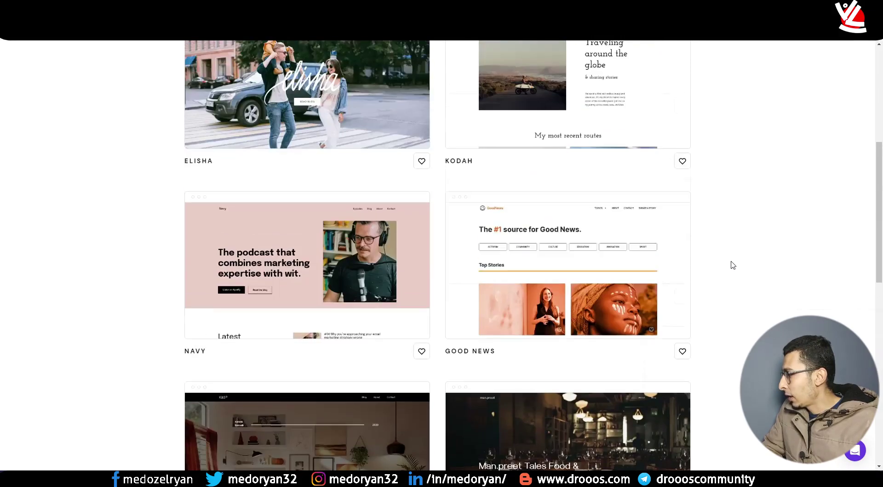
# Step: Preview the Navy template in desktop, tablet and mobile views, and return to the template list
pyautogui.moveTo(246, 299)
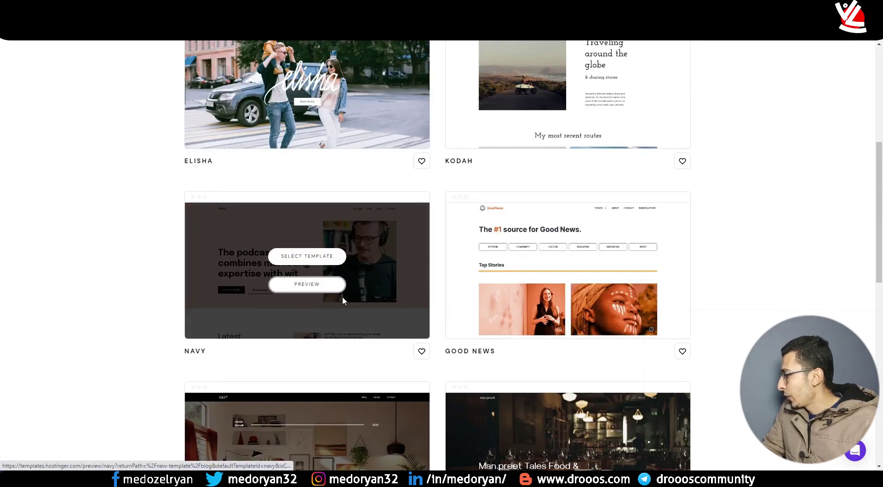
pyautogui.click(307, 285)
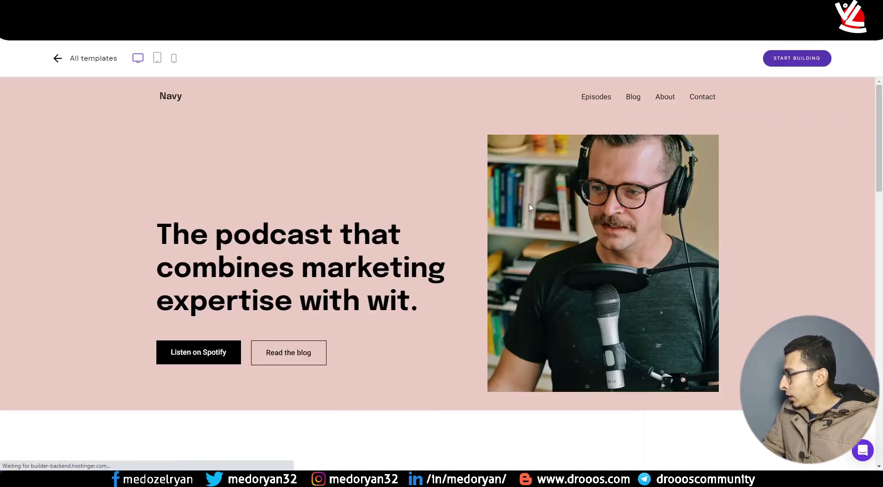
pyautogui.scroll(-9, 530, 207)
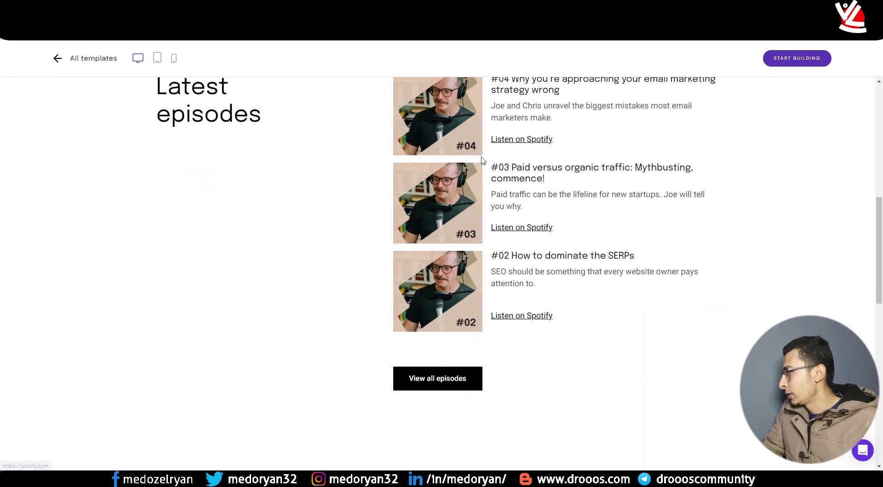
pyautogui.scroll(-12, 506, 148)
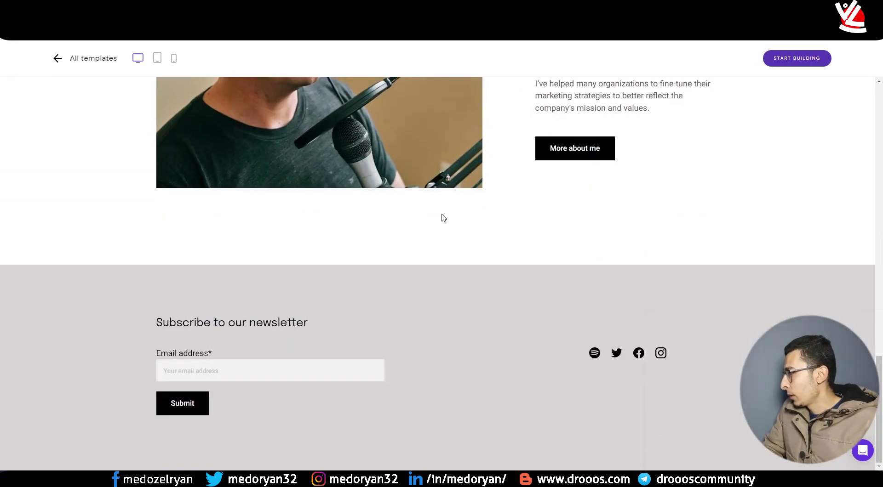
pyautogui.click(157, 58)
pyautogui.click(173, 57)
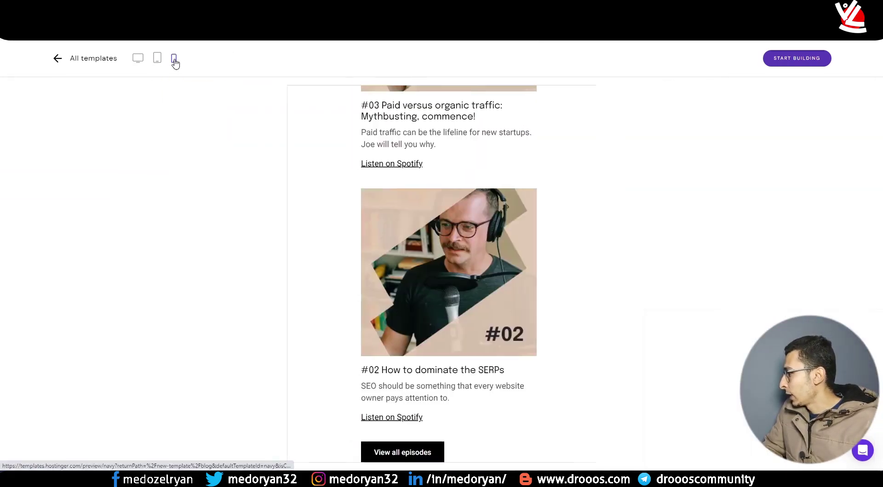
pyautogui.scroll(12, 457, 217)
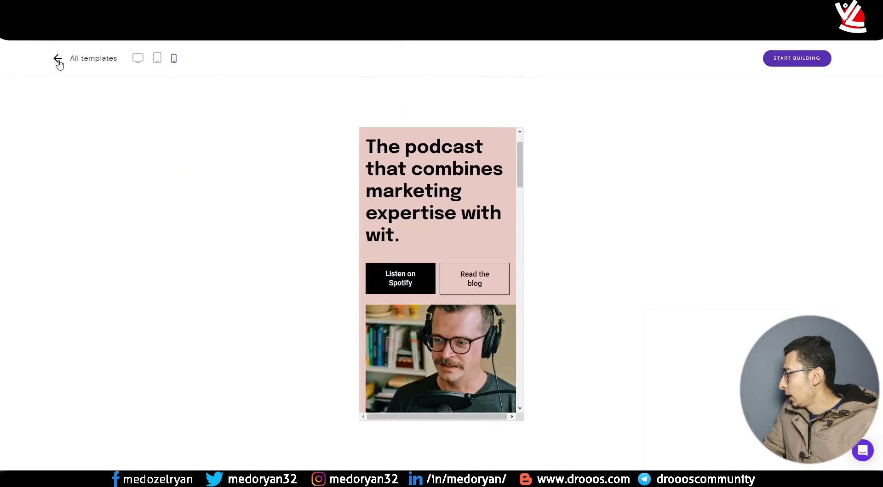
pyautogui.click(58, 59)
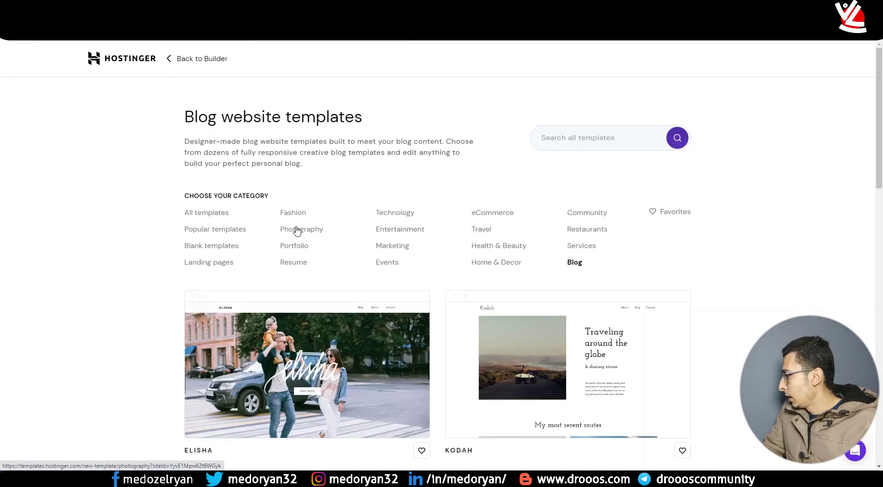
# Step: Browse the website templates in the Photography and Marketing categories
pyautogui.click(297, 230)
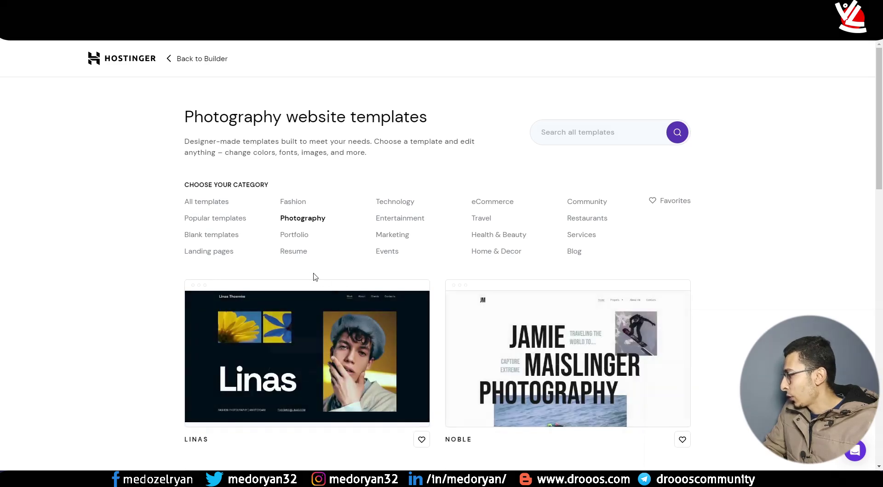
pyautogui.click(386, 235)
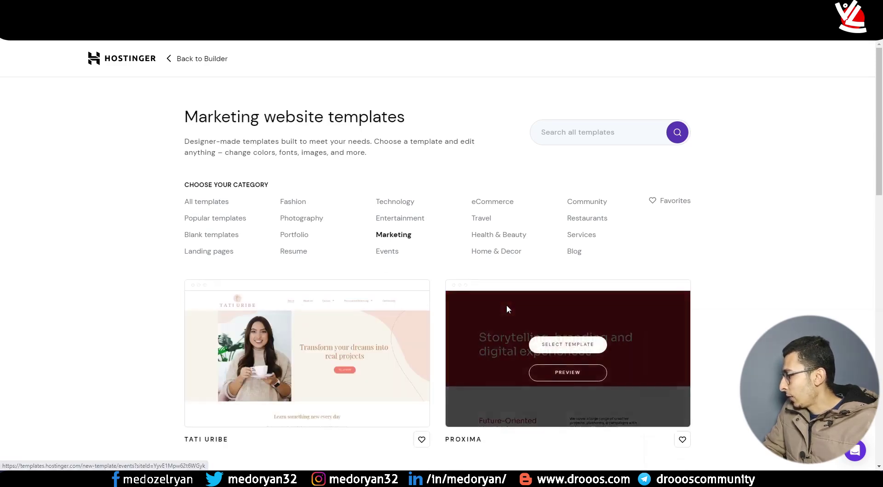
pyautogui.scroll(-5, 323, 198)
pyautogui.scroll(-4, 503, 270)
pyautogui.scroll(-7, 508, 253)
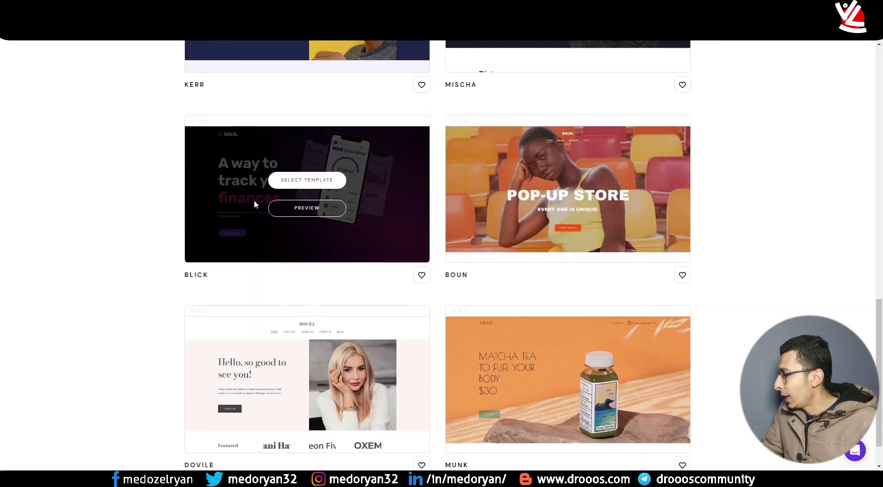
pyautogui.scroll(-1, 254, 201)
pyautogui.scroll(15, 431, 261)
pyautogui.scroll(1, 442, 263)
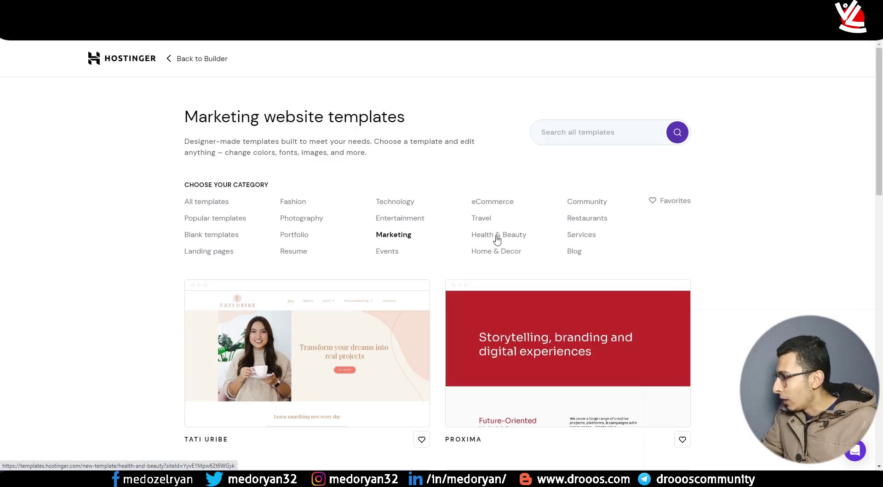
# Step: Choose the Jesper template from the Community category and confirm replacing the current website content
pyautogui.click(581, 208)
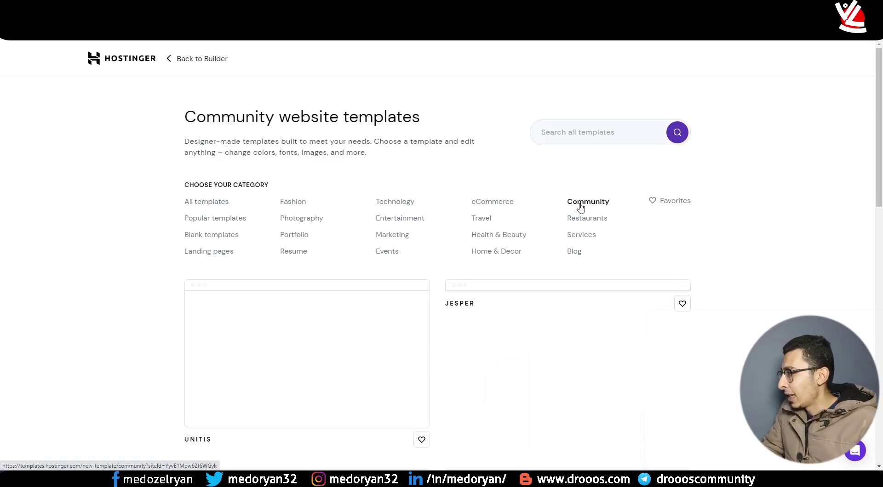
pyautogui.scroll(-4, 524, 244)
pyautogui.moveTo(551, 214)
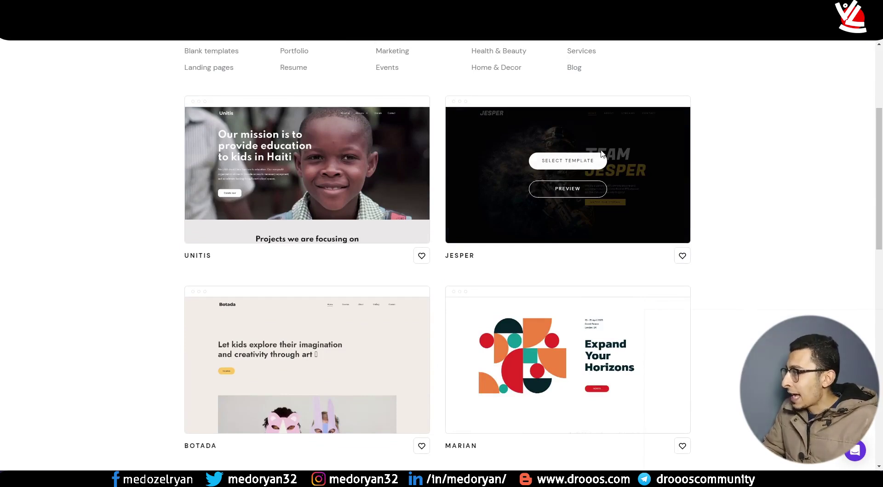
pyautogui.click(583, 161)
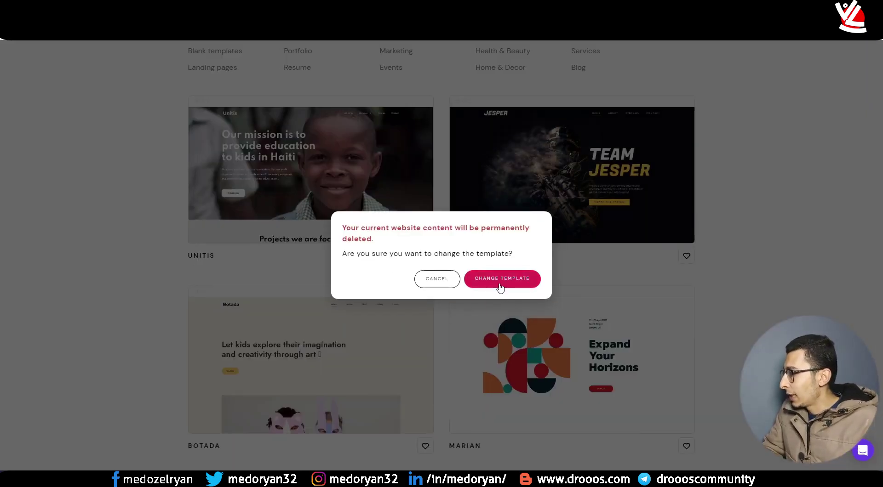
pyautogui.click(500, 286)
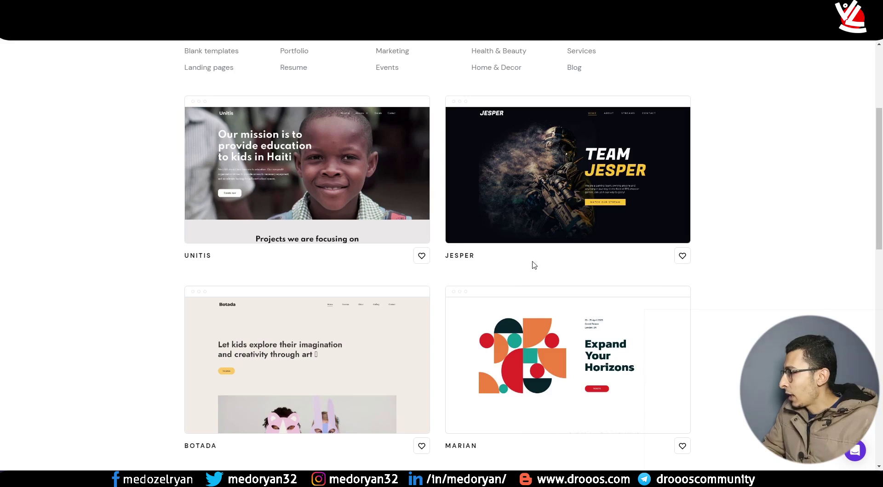
# Step: Select the soldier image in the hero section of the Jesper Home page
pyautogui.moveTo(570, 186)
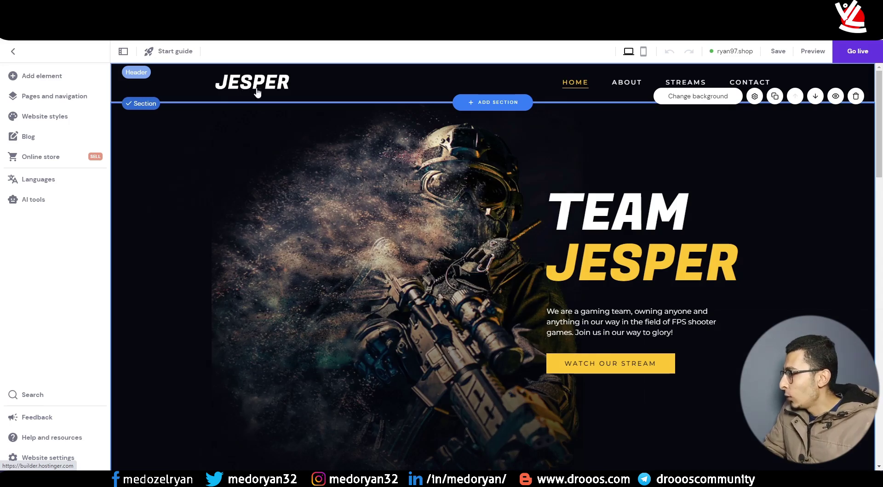
pyautogui.click(414, 251)
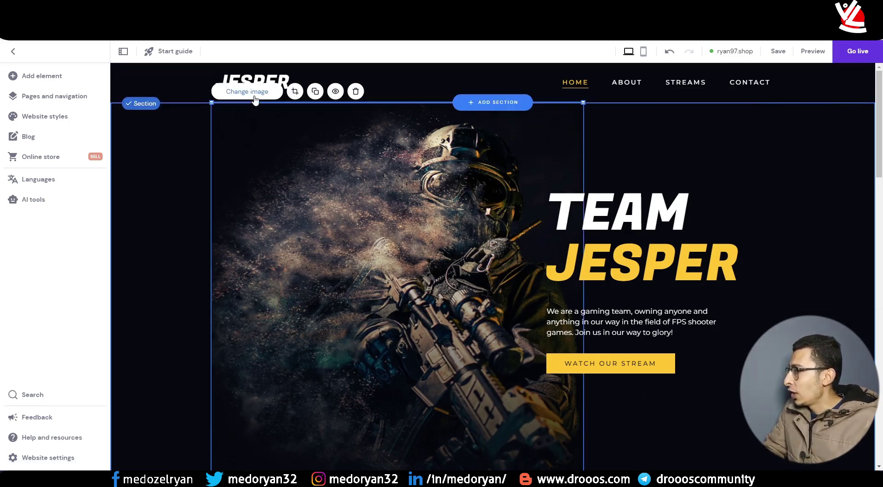